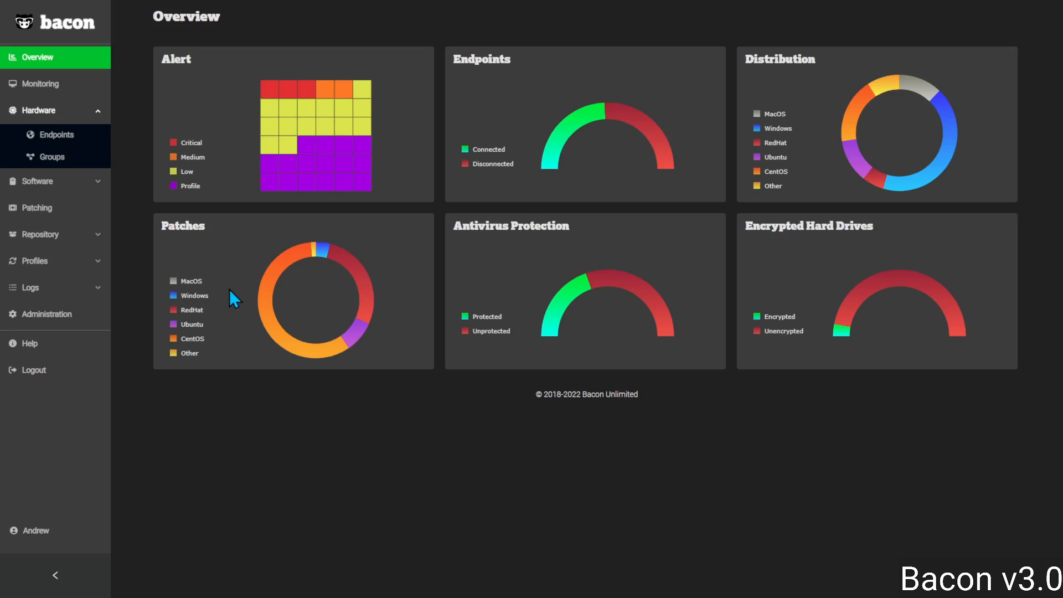
# - Open the repository's file list and look through the TTF and TTC font files
pyautogui.click(37, 238)
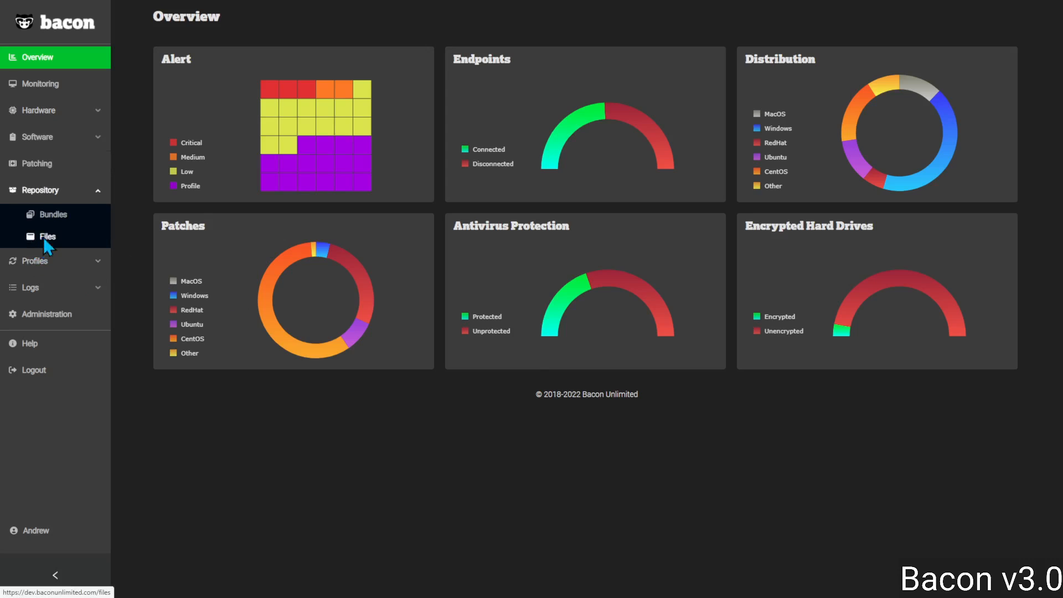
pyautogui.click(45, 239)
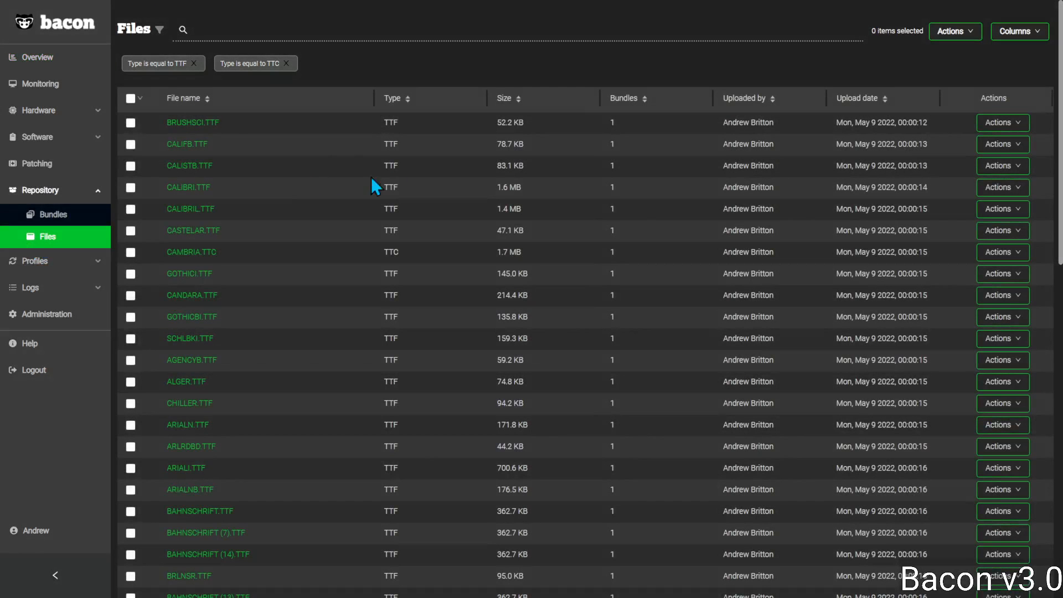
pyautogui.scroll(-13, 327, 237)
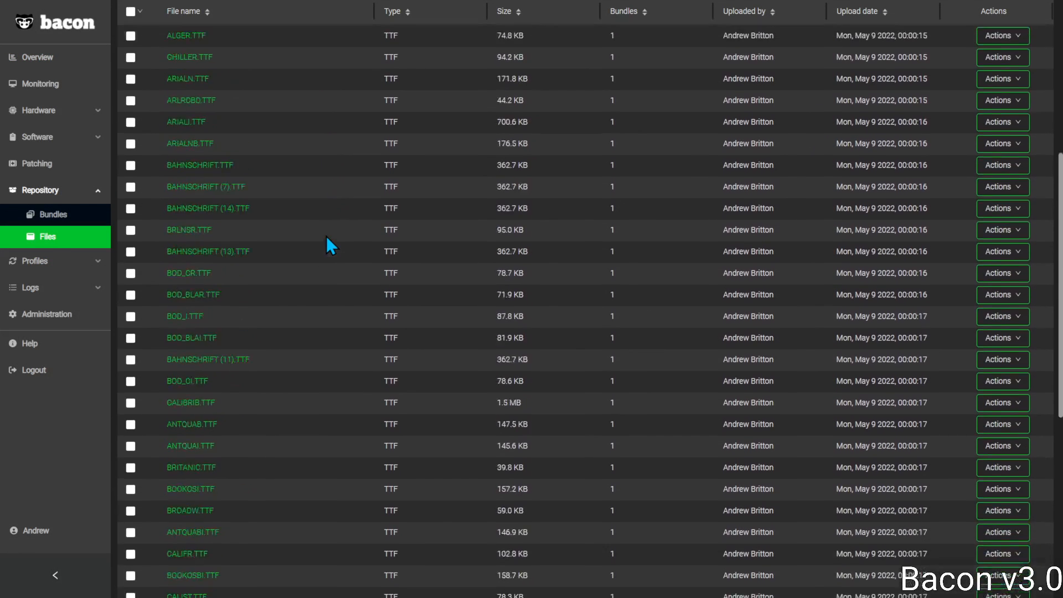
pyautogui.scroll(13, 326, 236)
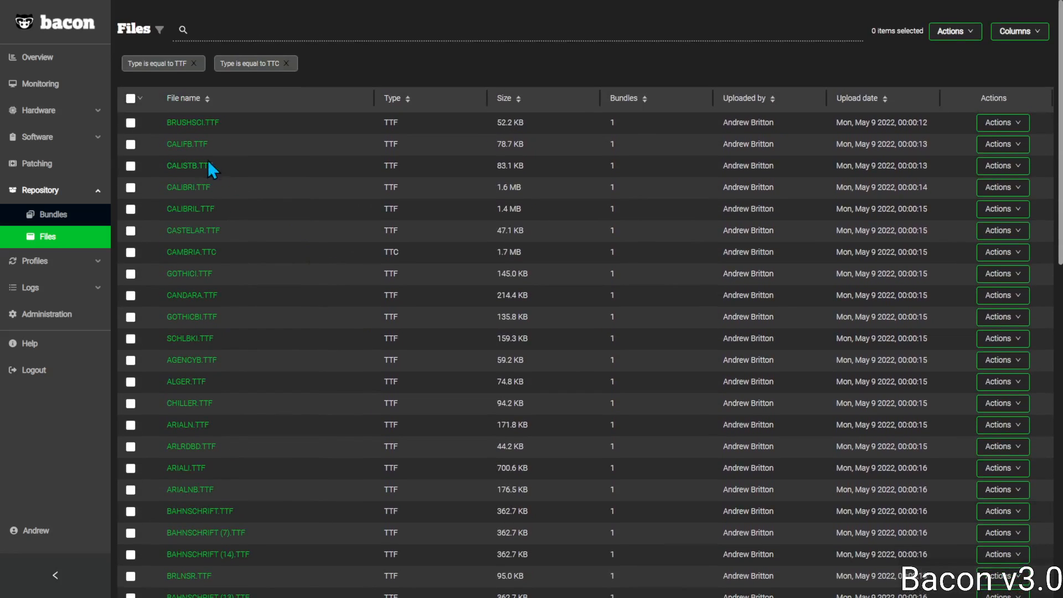
# - Select all 99 listed font files and start creating a bundle from them
pyautogui.click(140, 99)
pyautogui.moveTo(141, 99)
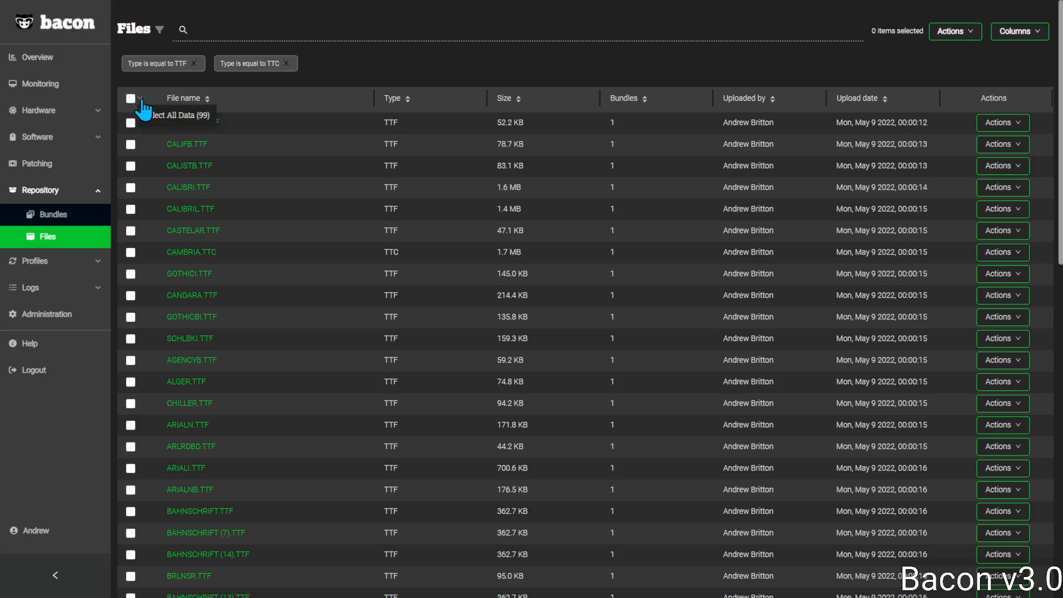
pyautogui.click(187, 119)
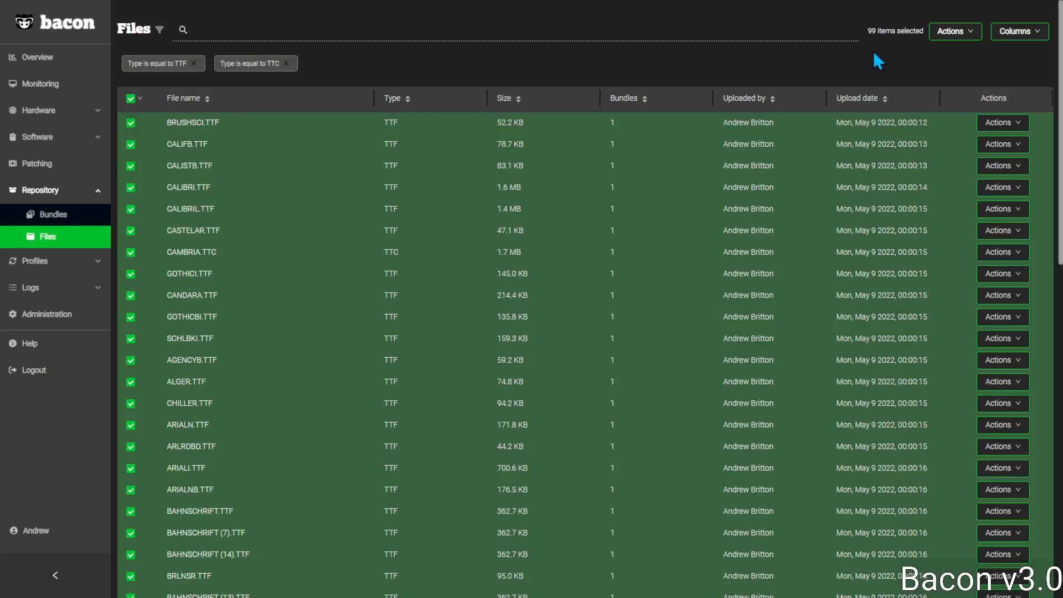
pyautogui.click(944, 34)
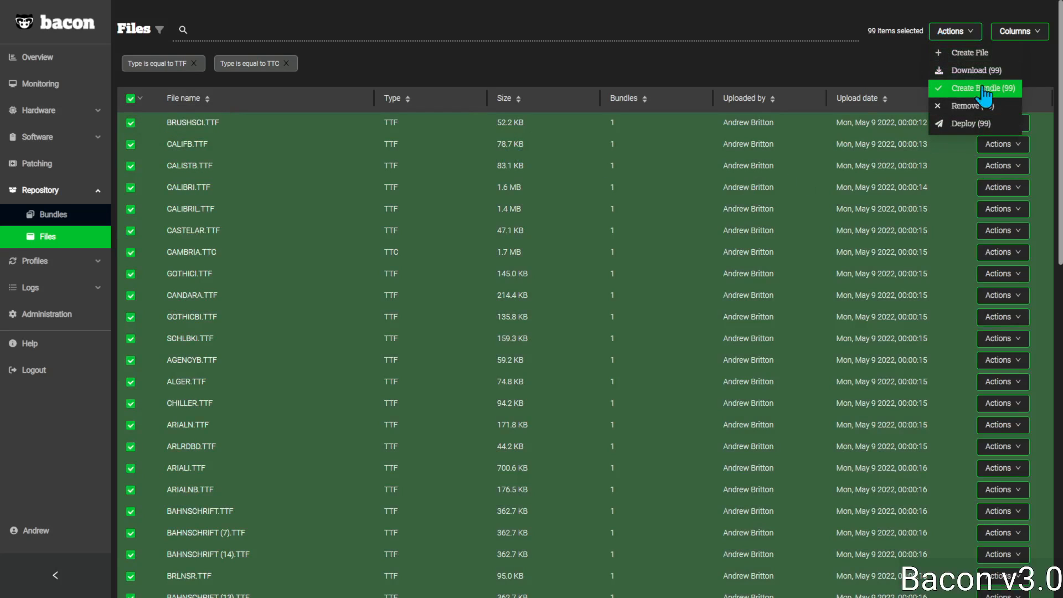
pyautogui.click(963, 88)
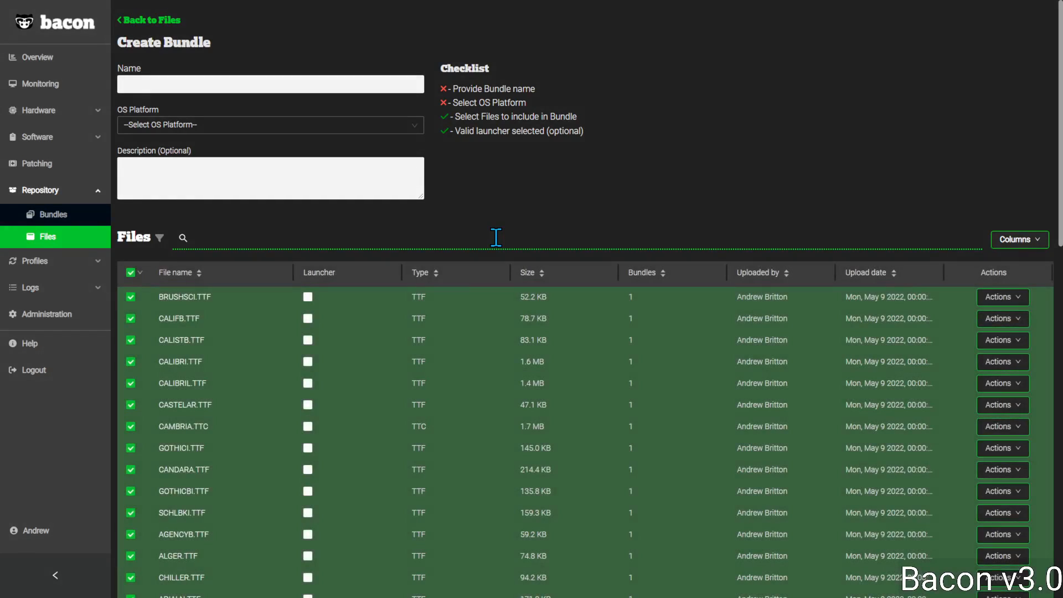
# - Look over the files included in the new bundle and set its OS platform to Windows
pyautogui.scroll(-5, 313, 362)
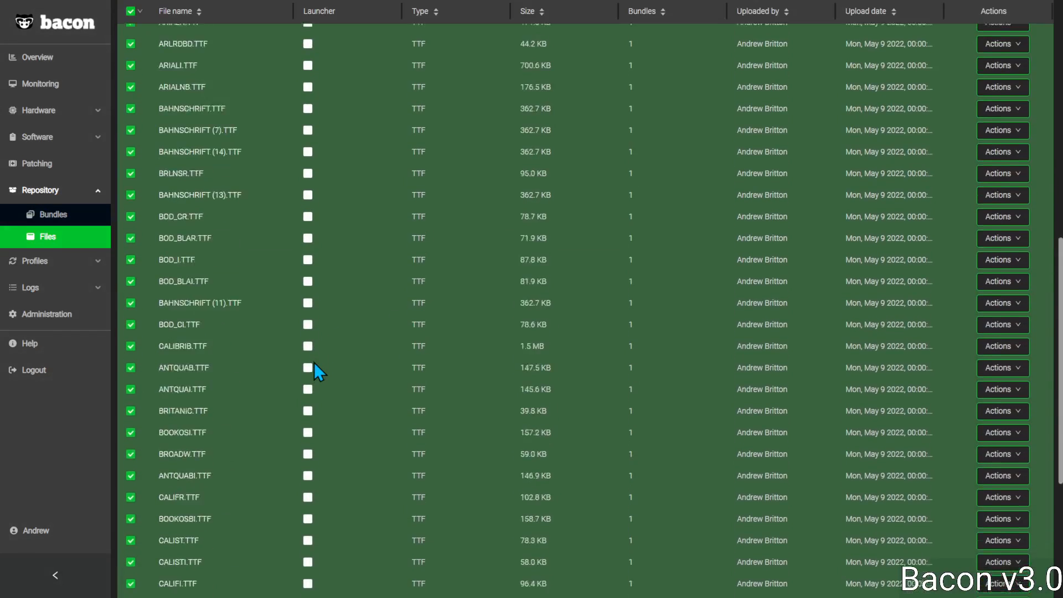
pyautogui.scroll(4, 313, 362)
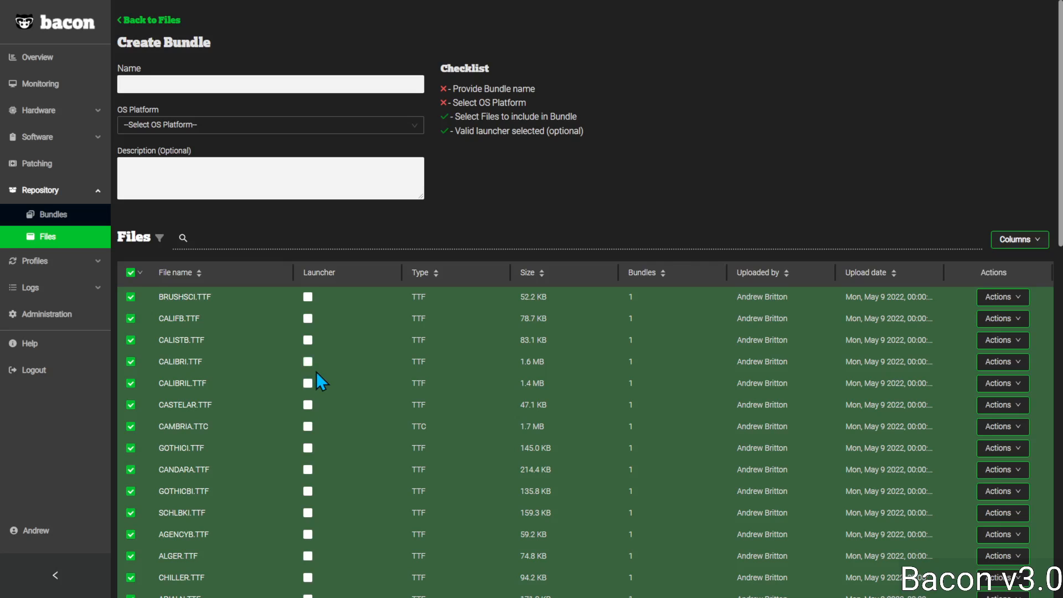
pyautogui.scroll(-15, 317, 372)
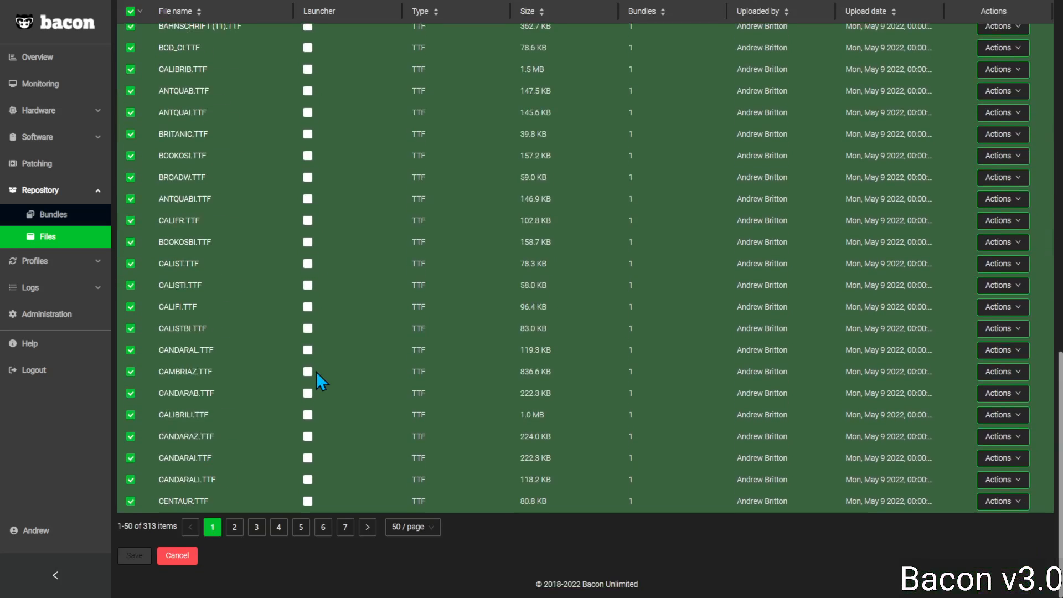
pyautogui.scroll(15, 316, 372)
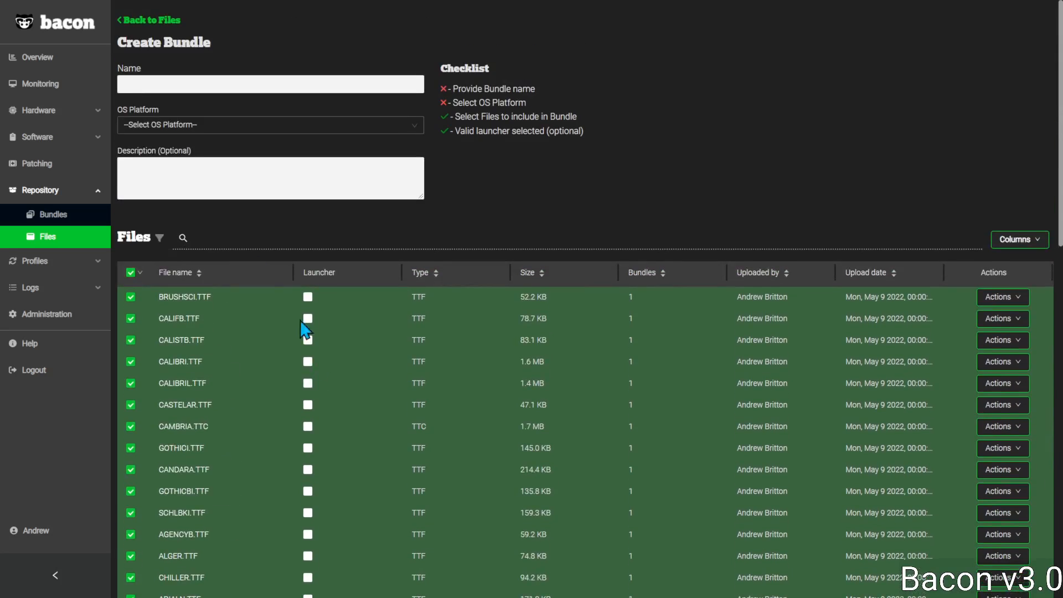
pyautogui.click(177, 125)
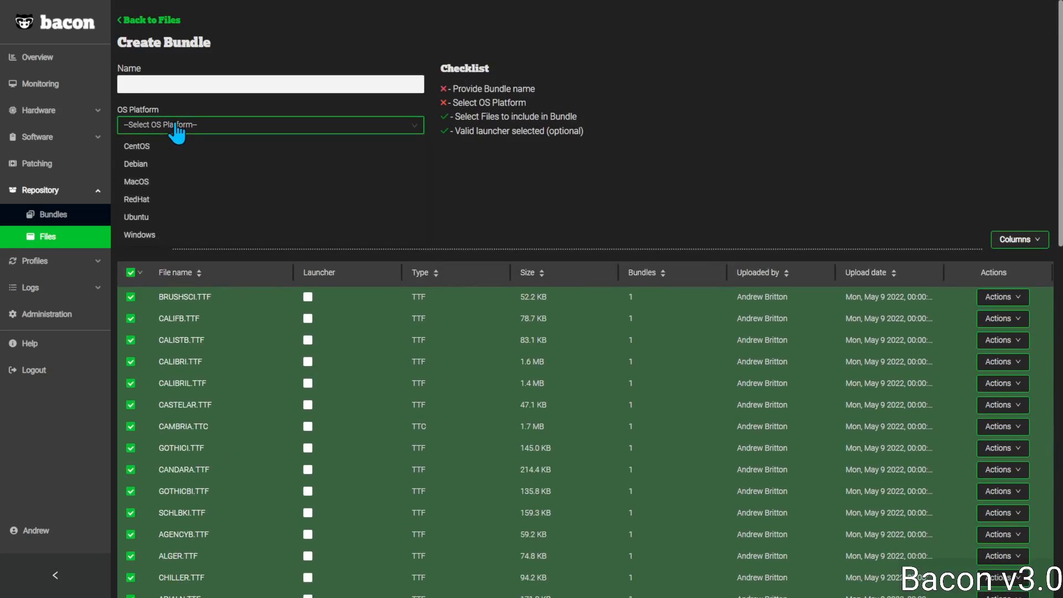
pyautogui.click(164, 234)
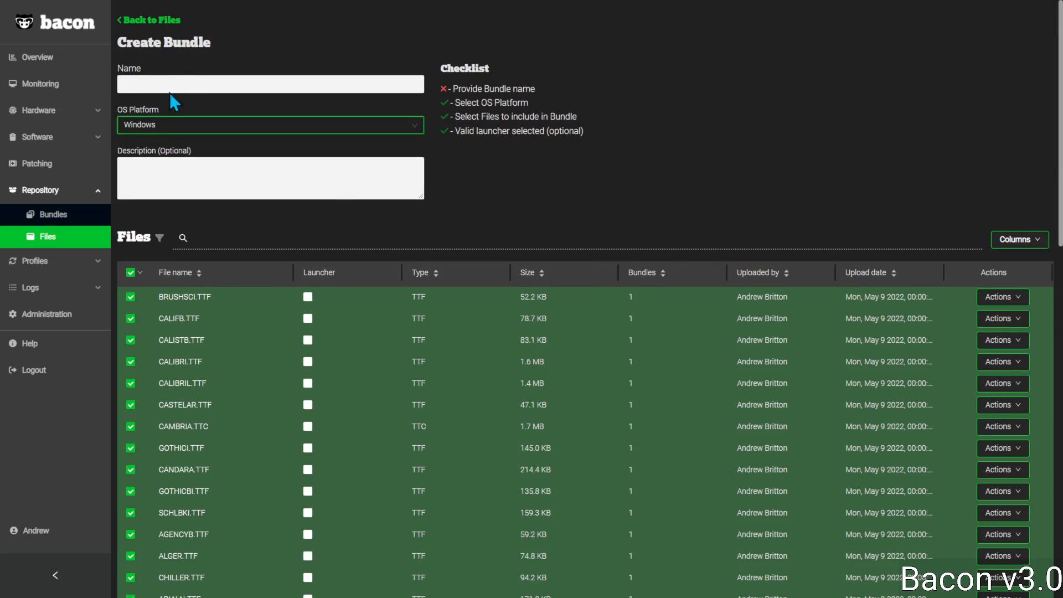
pyautogui.click(185, 85)
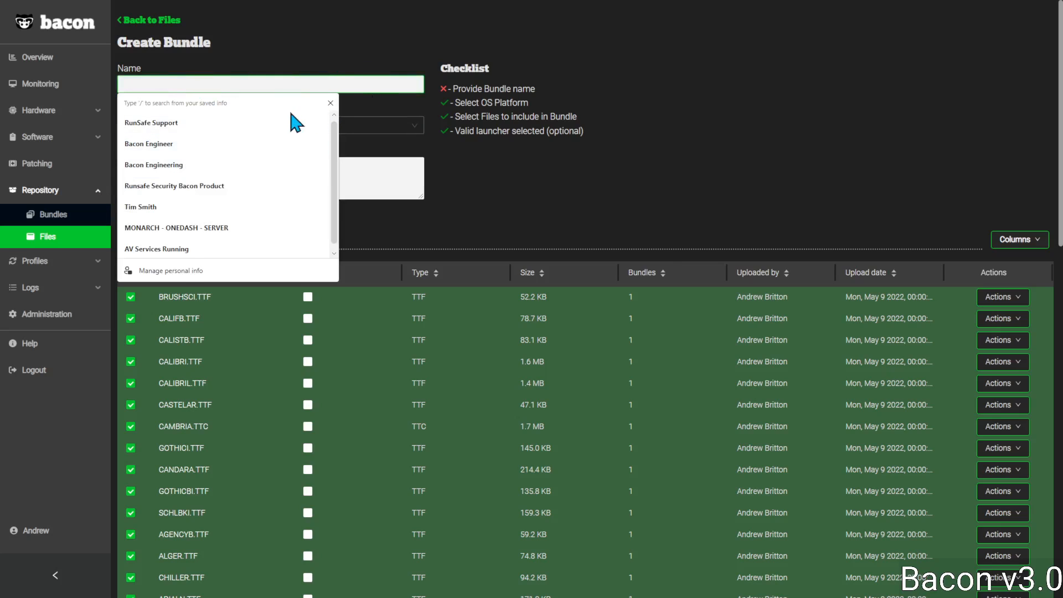
pyautogui.click(228, 36)
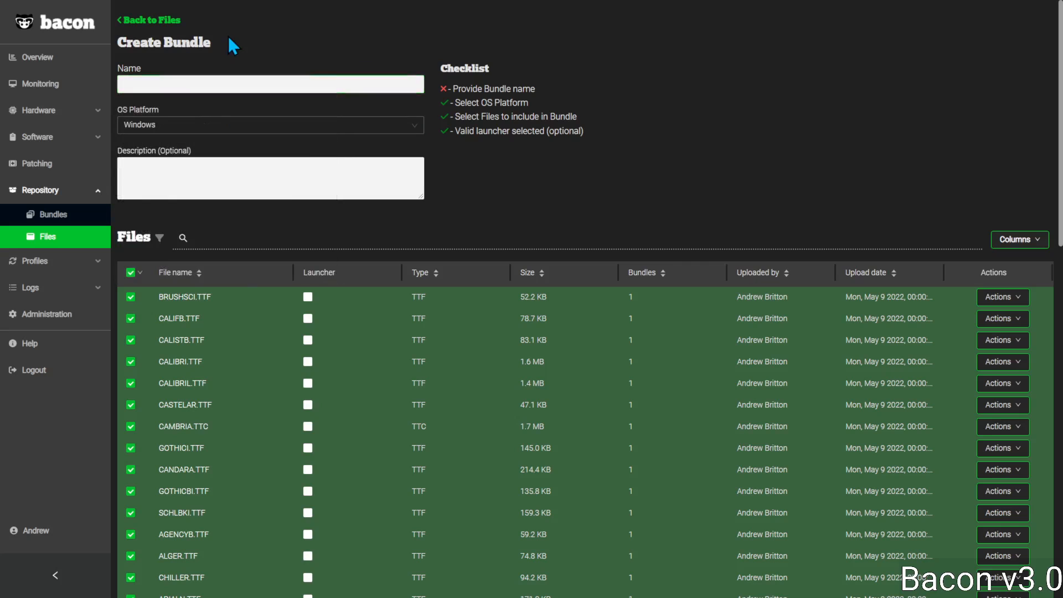
# - Start deploying the existing FONTS bundle and select the endpoints Bacon-Dev-HyperV-01 and YaBaconMeCrazy
pyautogui.click(53, 217)
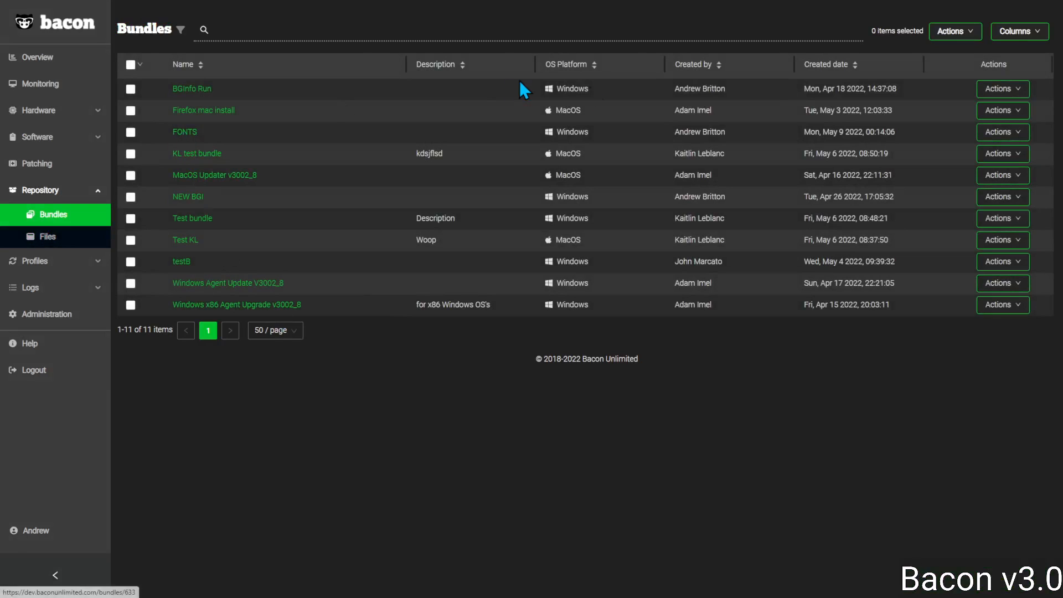
pyautogui.click(987, 134)
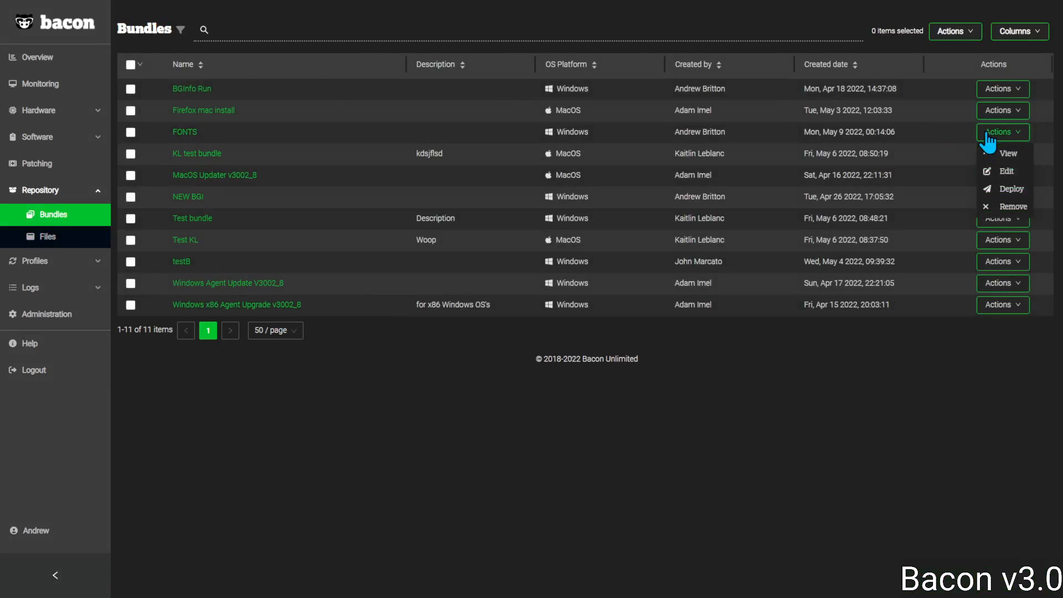
pyautogui.click(1013, 191)
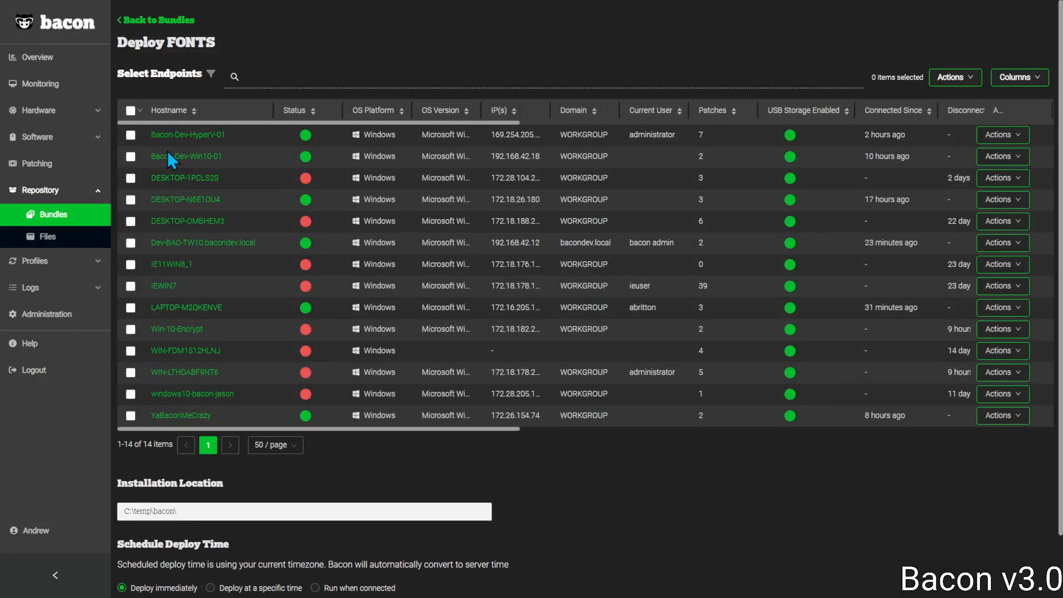
pyautogui.click(131, 135)
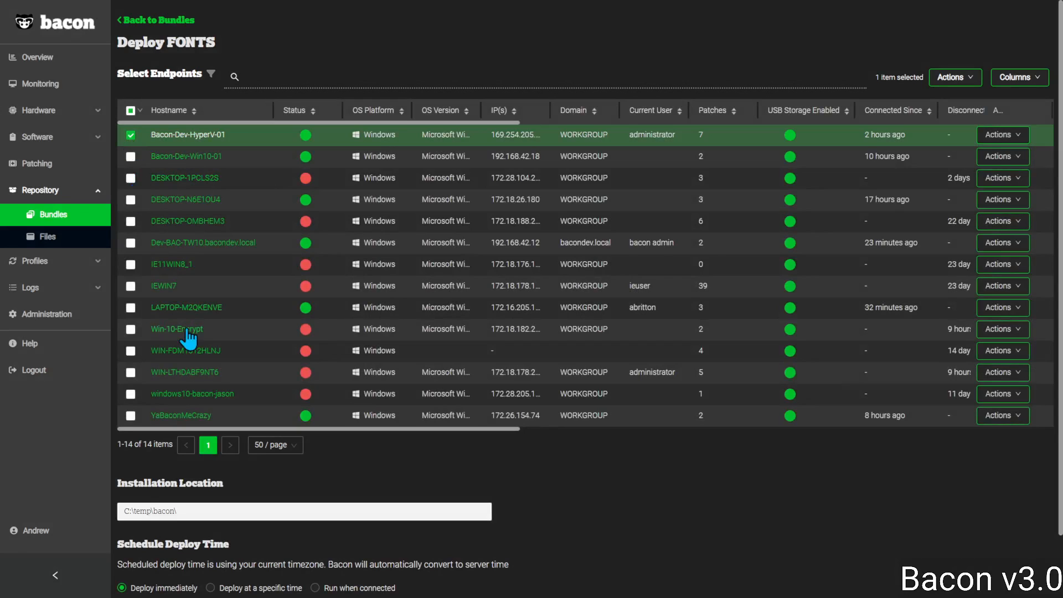
pyautogui.click(131, 416)
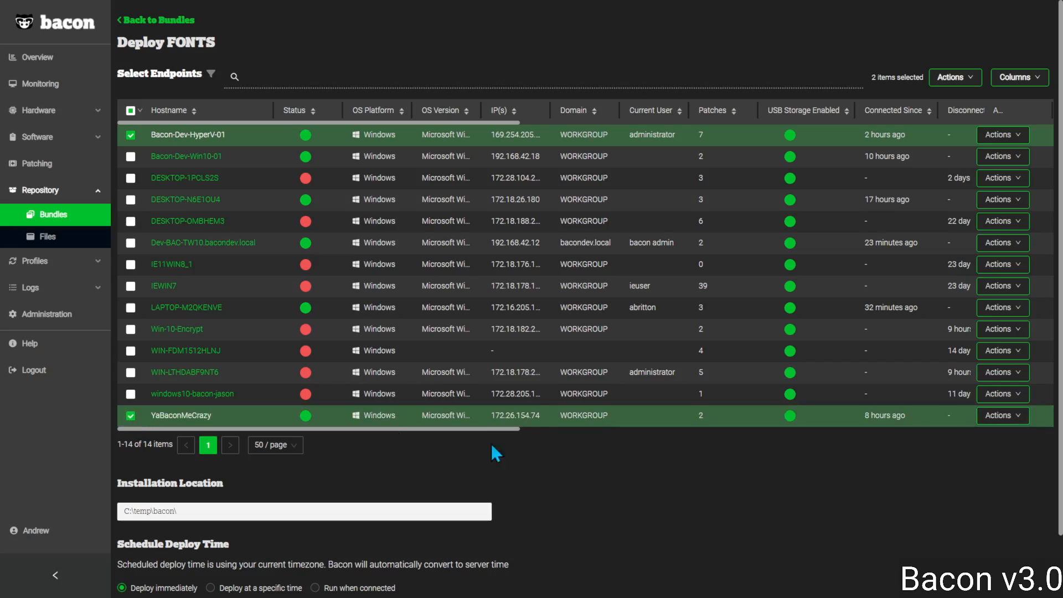
# - Set the deployment's installation location to C:\Windows\Fonts
pyautogui.scroll(-2, 694, 482)
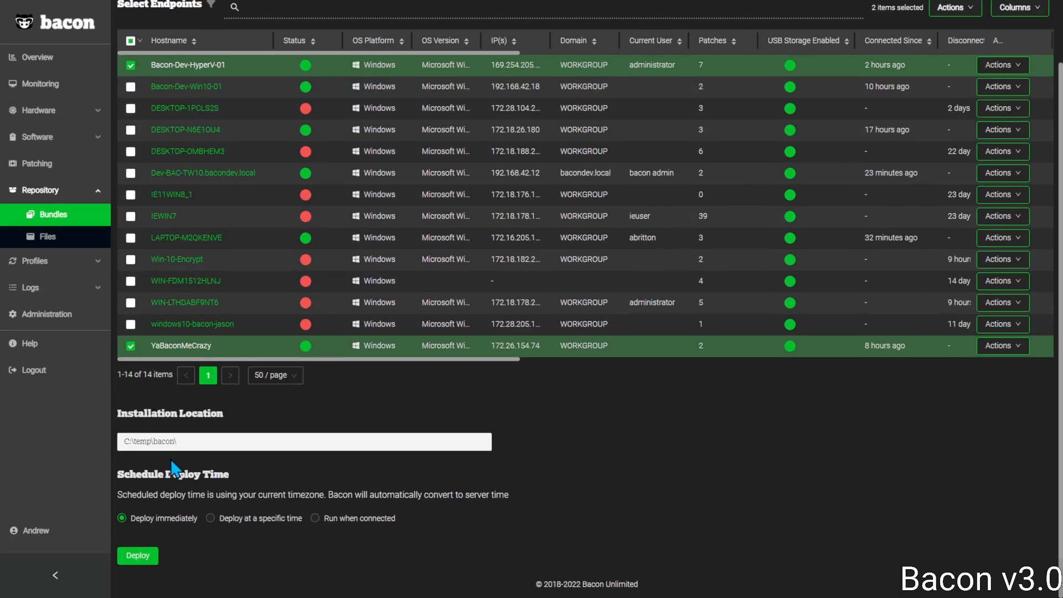
pyautogui.click(191, 442)
pyautogui.moveTo(191, 441); pyautogui.dragTo(133, 444)
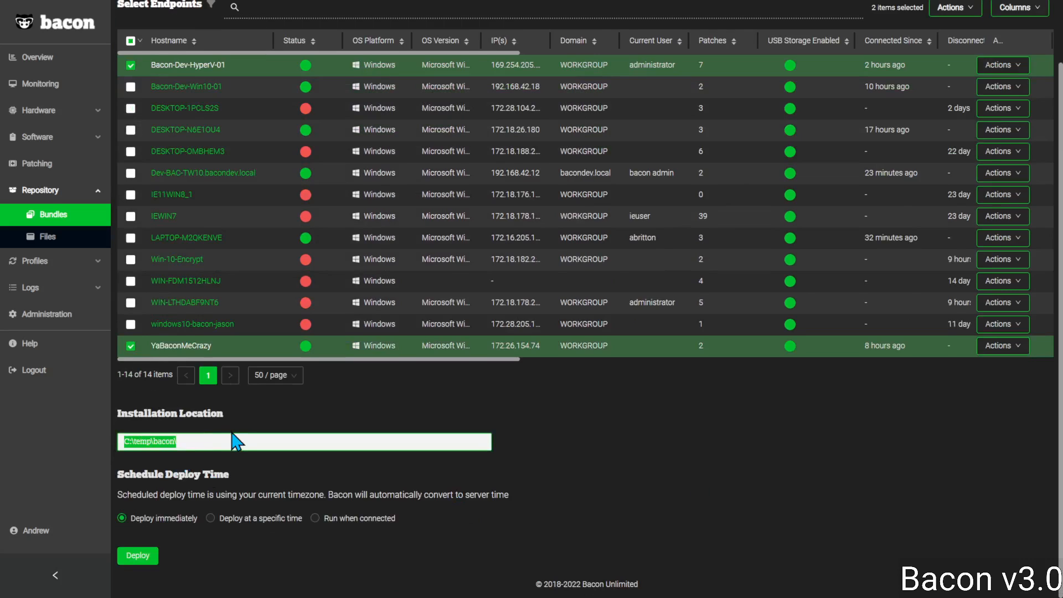
pyautogui.write('C')
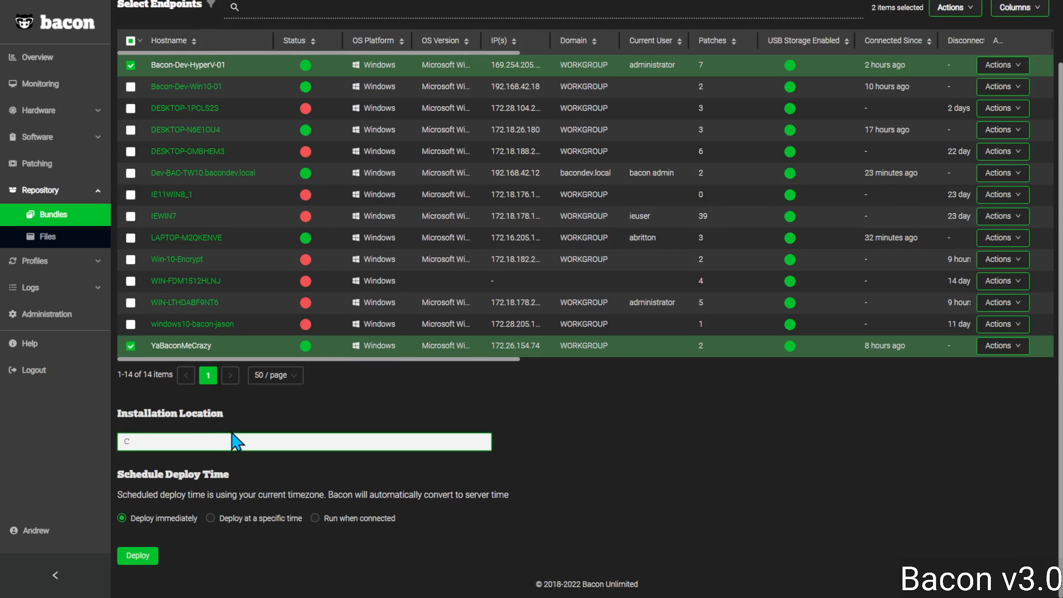
pyautogui.write(':')
pyautogui.write('\\Wind')
pyautogui.write('ows\\Fo')
pyautogui.write('nts')
# - Replace the deployment's installation location with C:\GROUP-FONTS\
pyautogui.press('BackSpace')
pyautogui.press('BackSpace')
pyautogui.press('BackSpace')
pyautogui.press('BackSpace')
pyautogui.press('BackSpace')
pyautogui.press('BackSpace')
pyautogui.press('BackSpace')
pyautogui.press('BackSpace')
pyautogui.press('BackSpace')
pyautogui.press('BackSpace')
pyautogui.press('BackSpace')
pyautogui.press('BackSpace')
pyautogui.write('GROUP-FONTS\\')
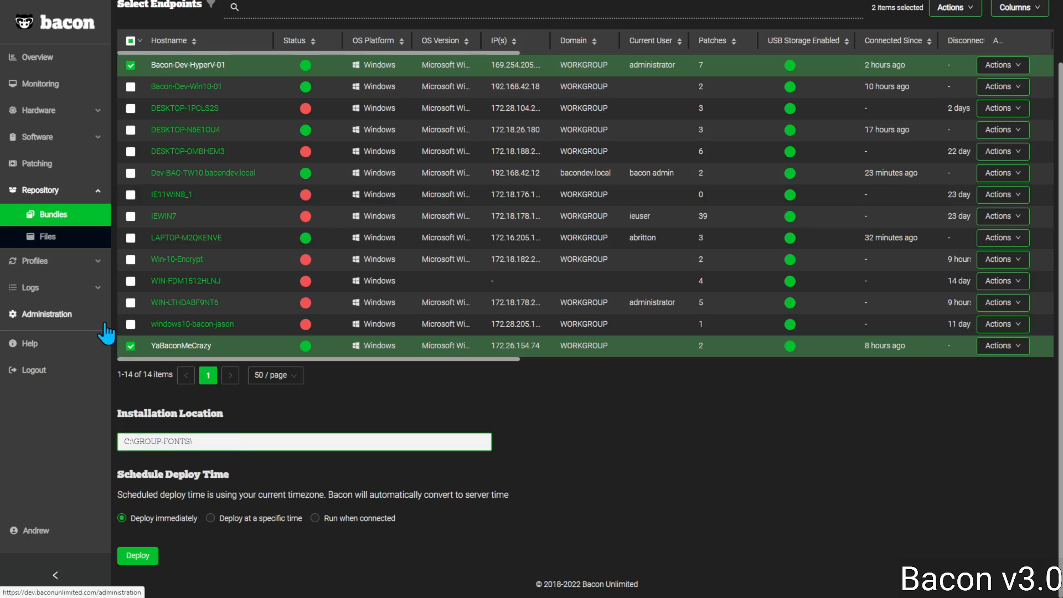
# - Open the incomplete FONTS bundle deployment in the jobs log and review its files and per-endpoint task details
pyautogui.click(47, 291)
pyautogui.click(49, 292)
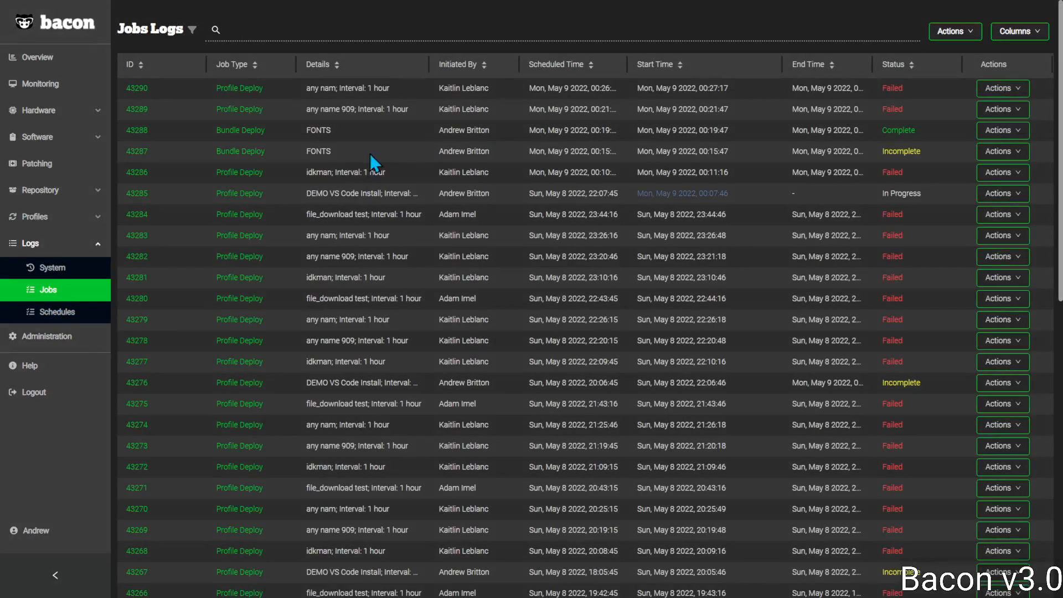
pyautogui.click(245, 161)
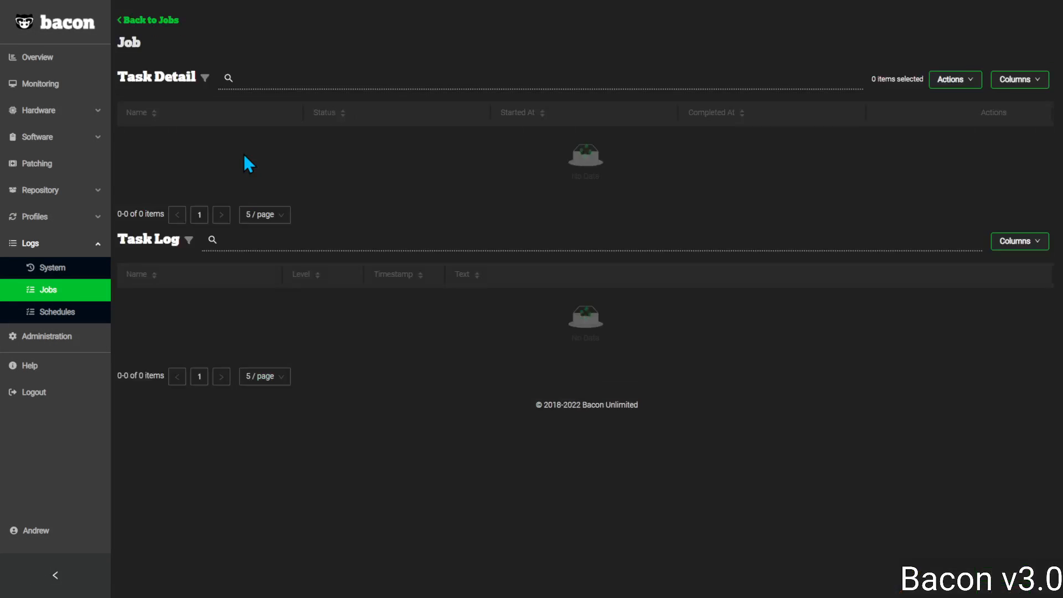
pyautogui.scroll(-20, 254, 171)
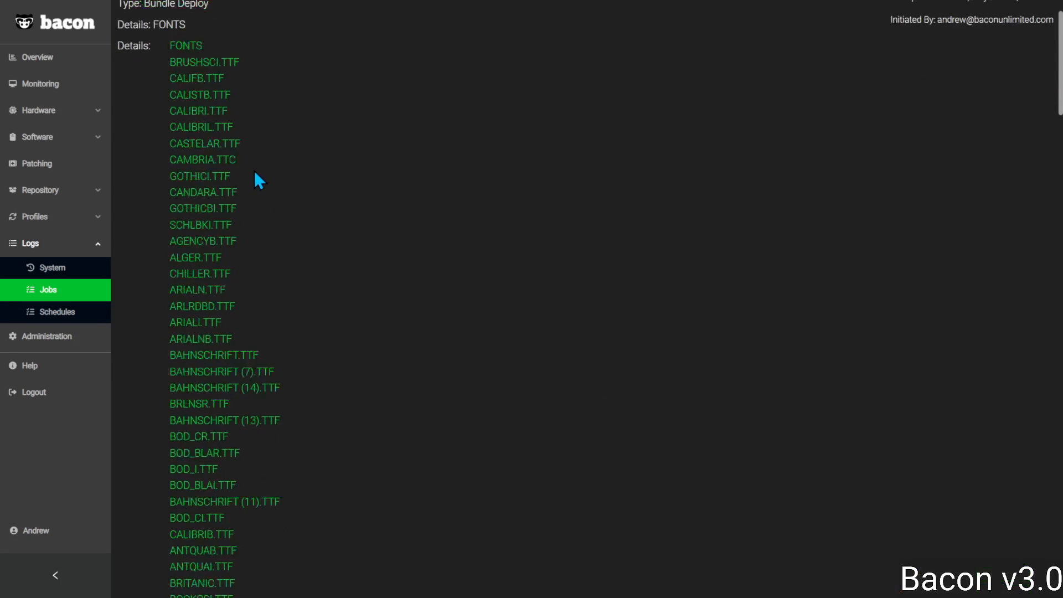
pyautogui.scroll(-2, 254, 170)
pyautogui.scroll(2, 271, 161)
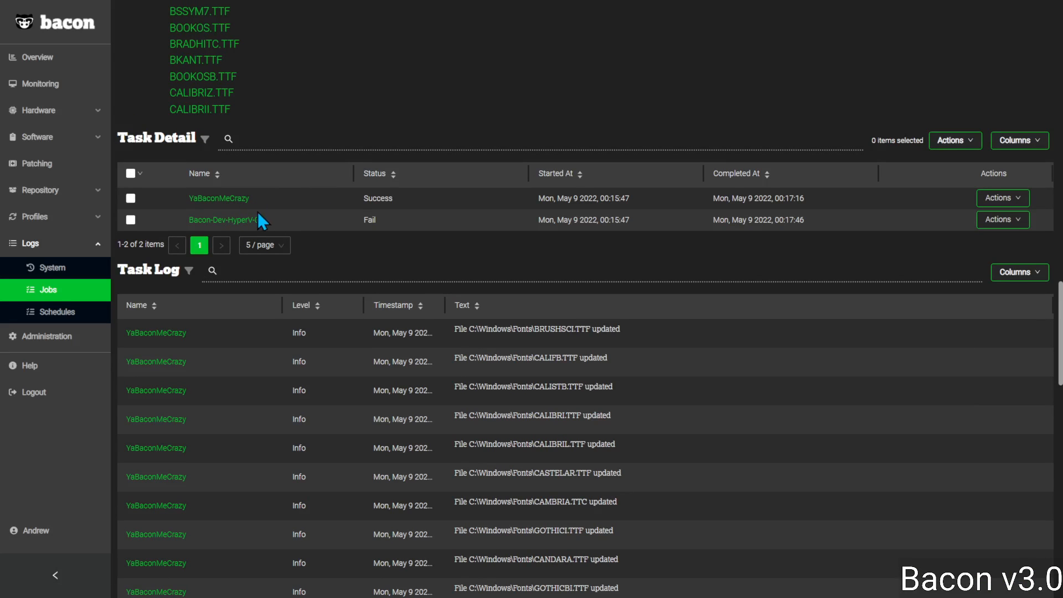
# - Filter the job's task log to entries whose name contains HyperV
pyautogui.click(254, 273)
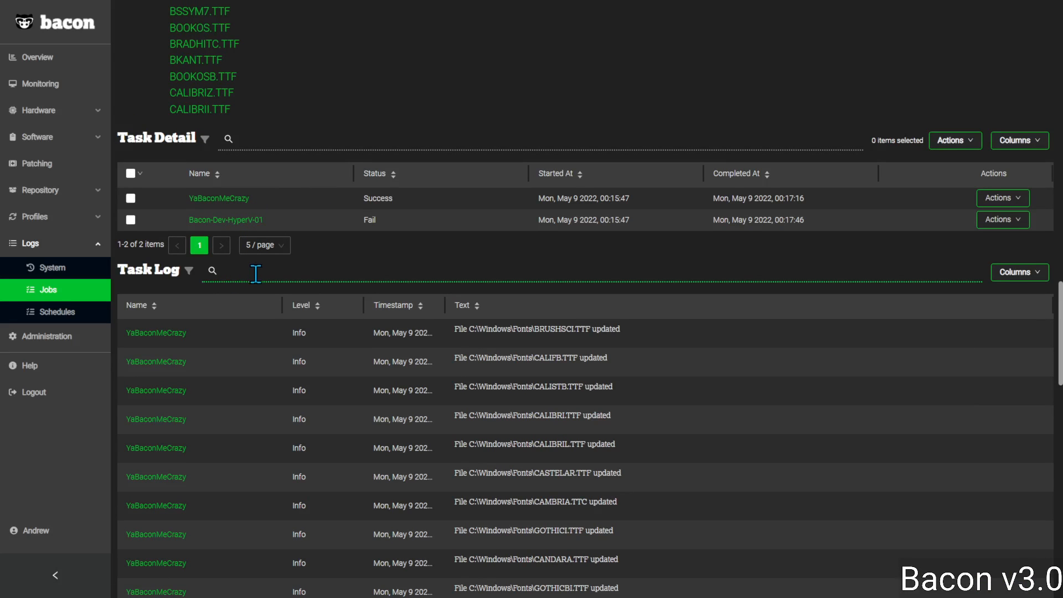
pyautogui.click(189, 272)
pyautogui.click(193, 302)
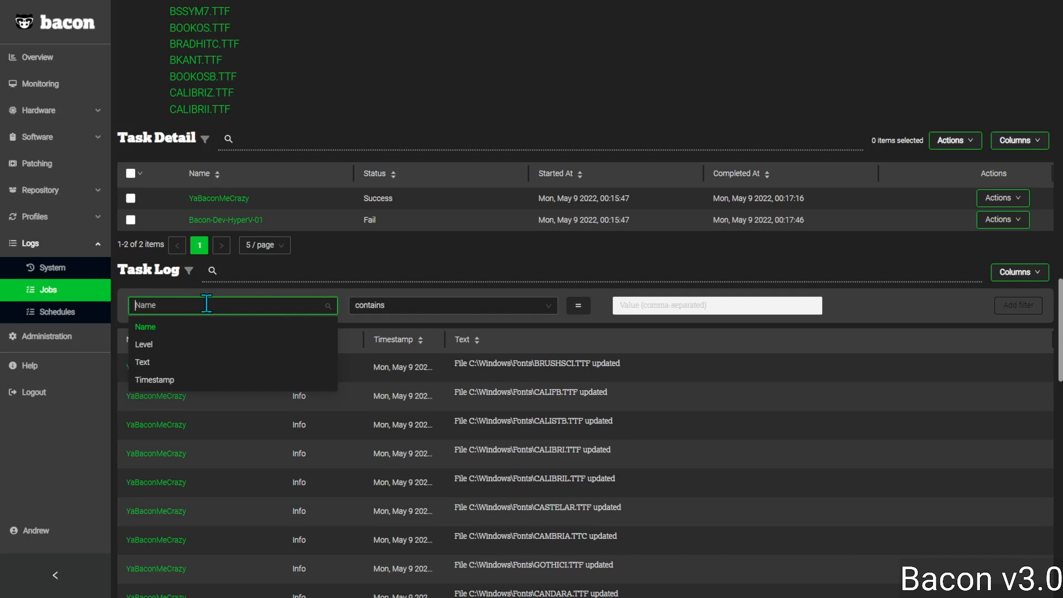
pyautogui.click(655, 305)
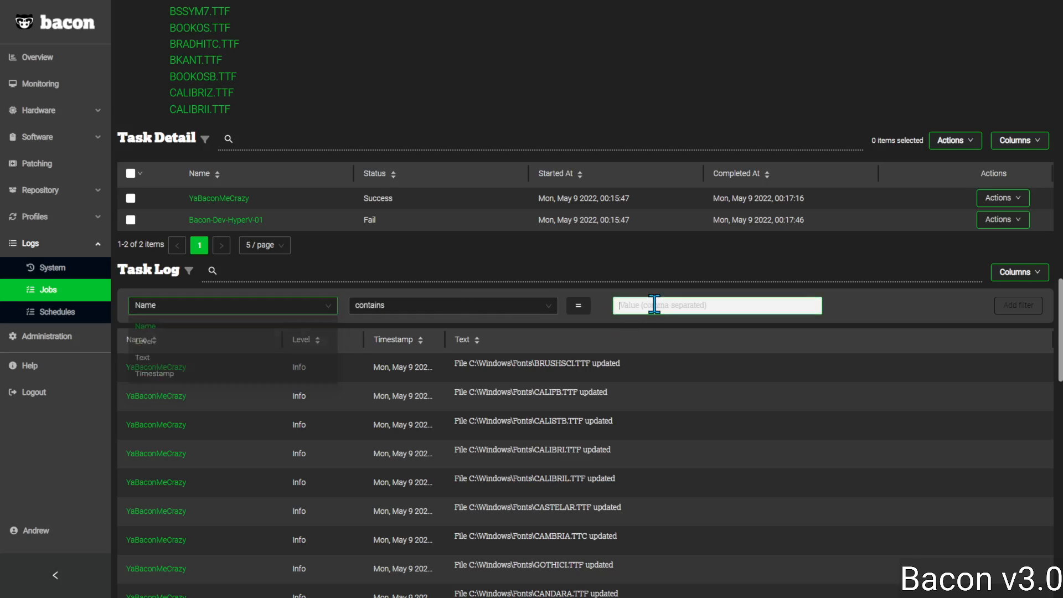
pyautogui.write('Hy')
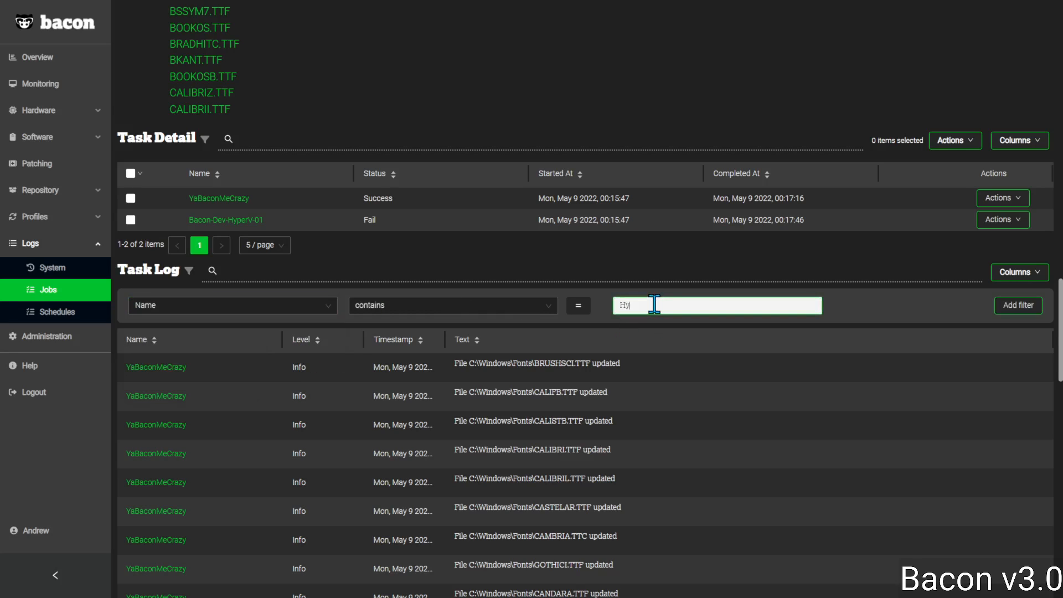
pyautogui.write('perV')
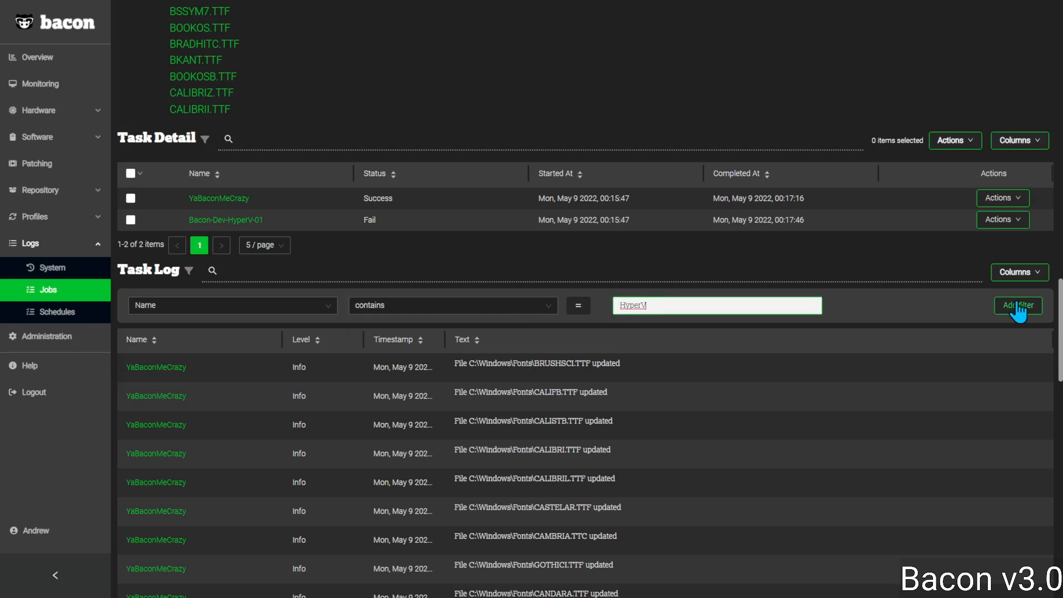
pyautogui.click(1017, 306)
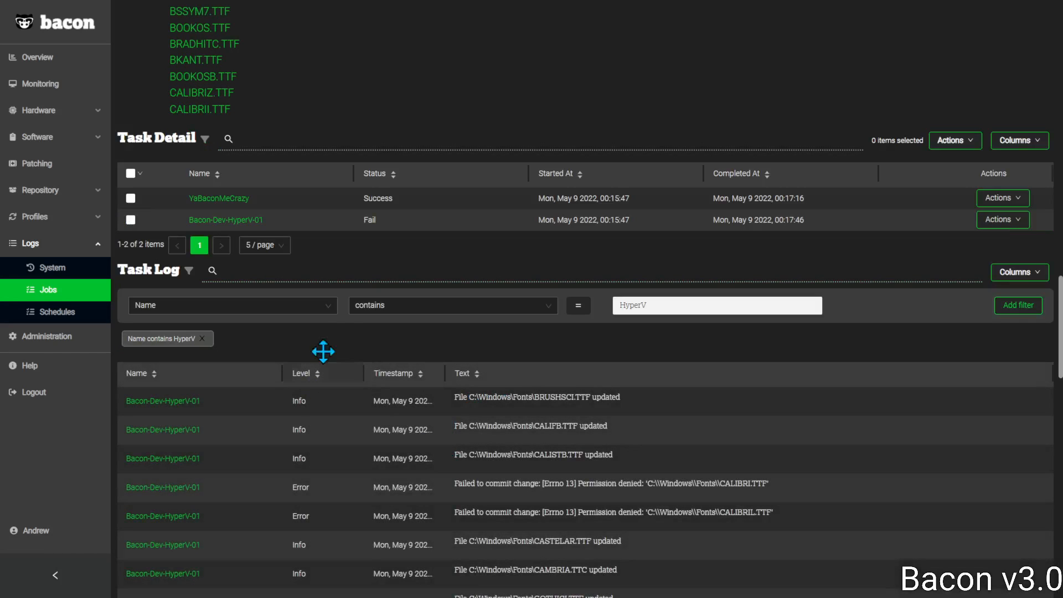
# - Add a second task log filter for Level is equal to Error and review the matching entries
pyautogui.click(272, 305)
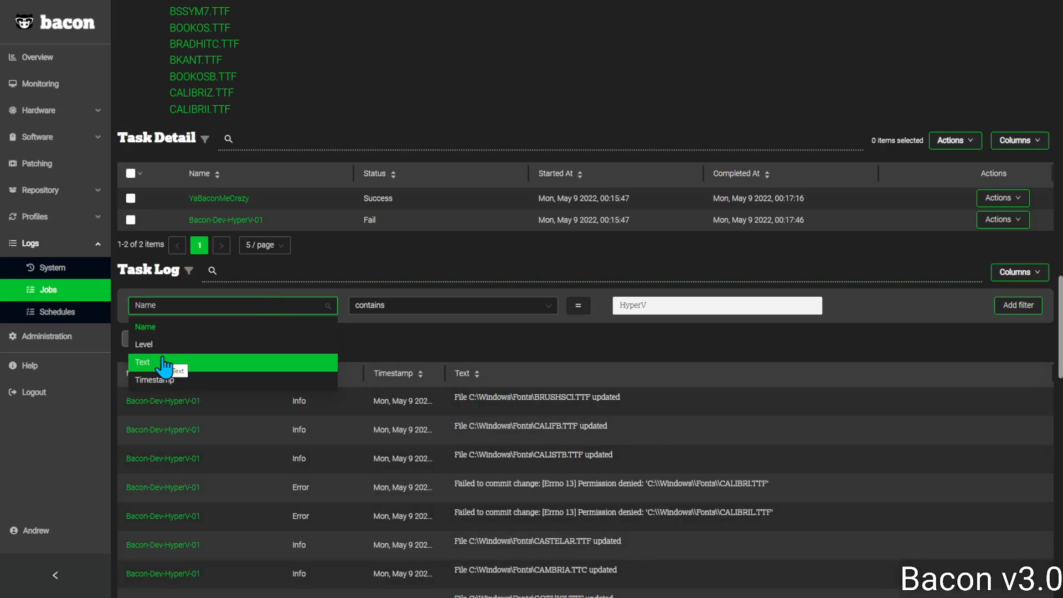
pyautogui.click(620, 304)
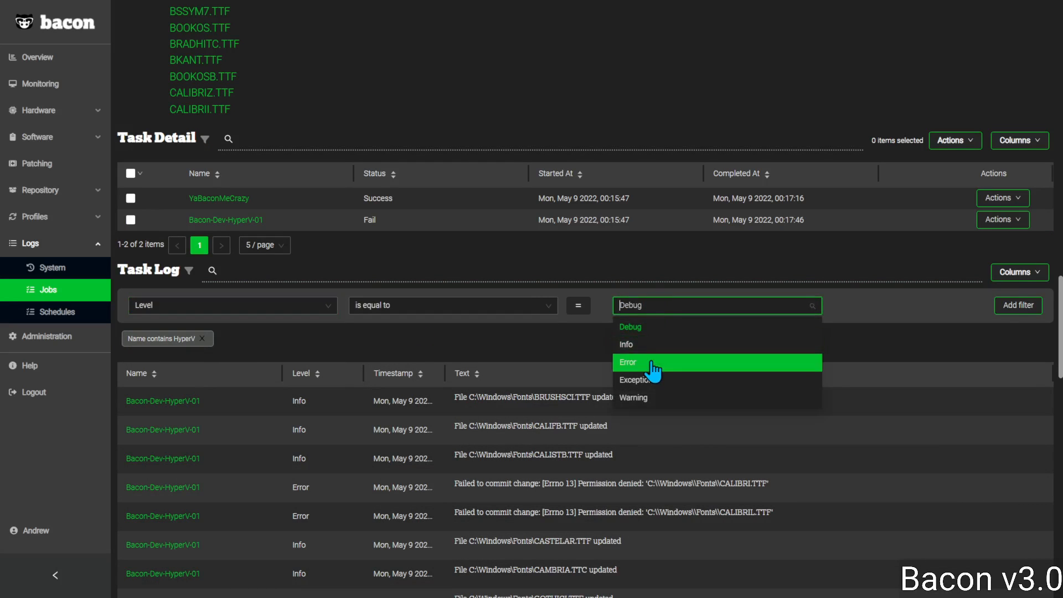
pyautogui.click(653, 364)
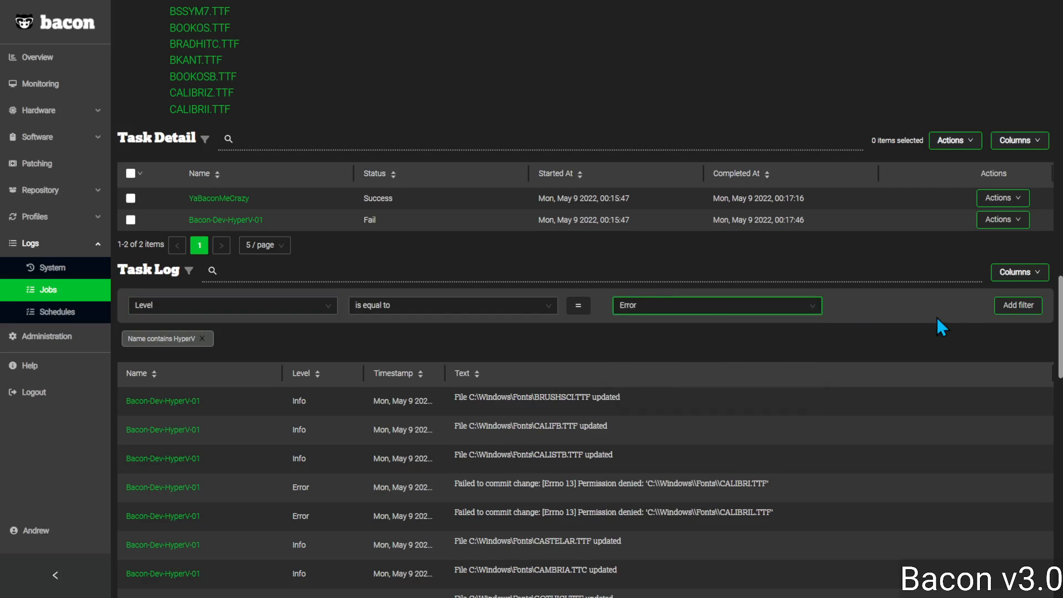
pyautogui.click(1018, 305)
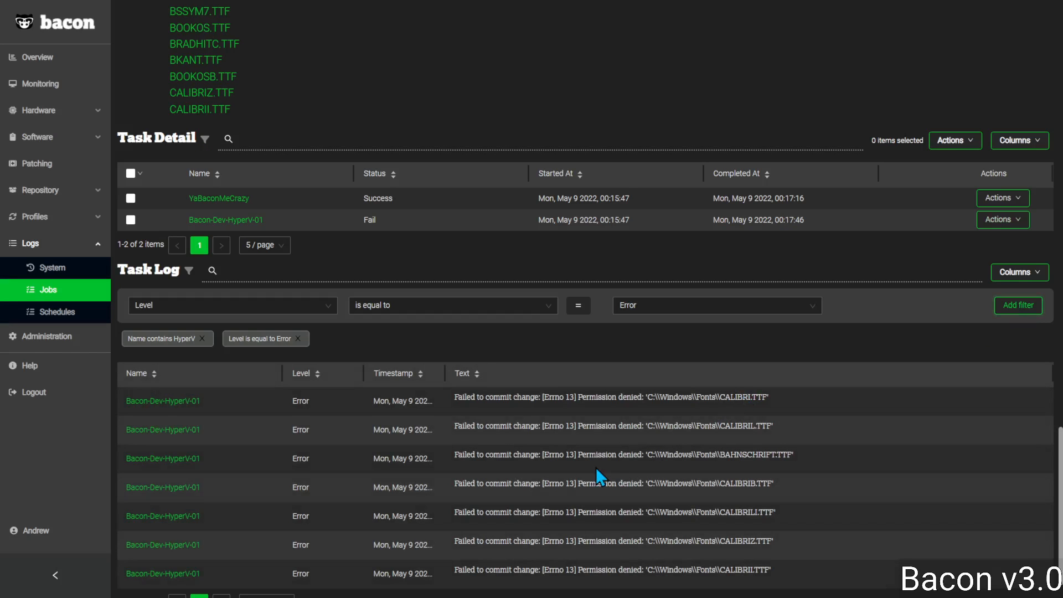
pyautogui.scroll(-1, 596, 469)
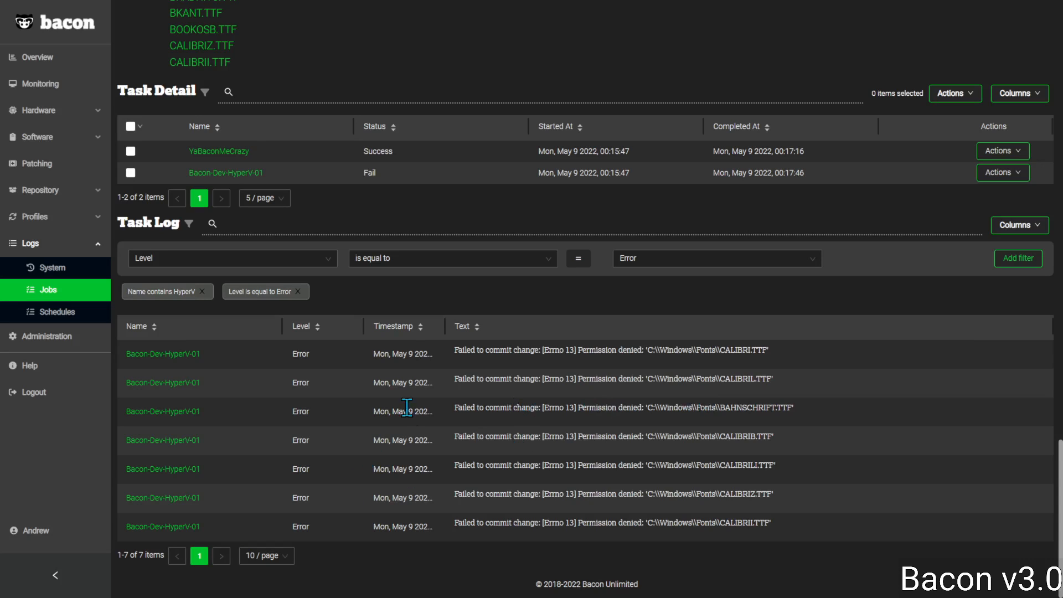
# - Open the completed FONTS bundle deployment from the jobs log and review its files and per-endpoint task statuses
pyautogui.scroll(5, 410, 331)
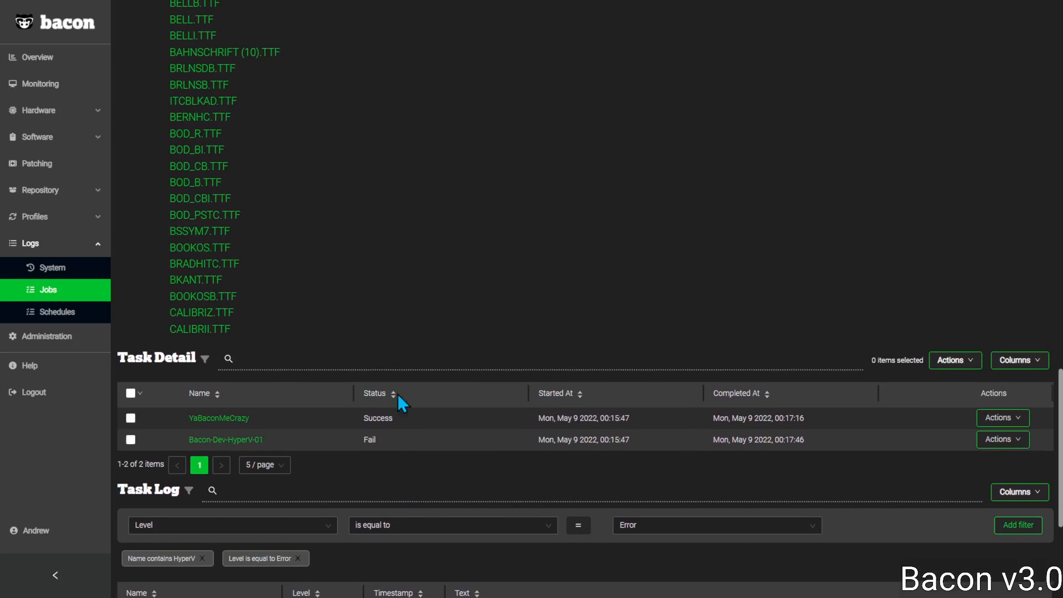
pyautogui.click(57, 291)
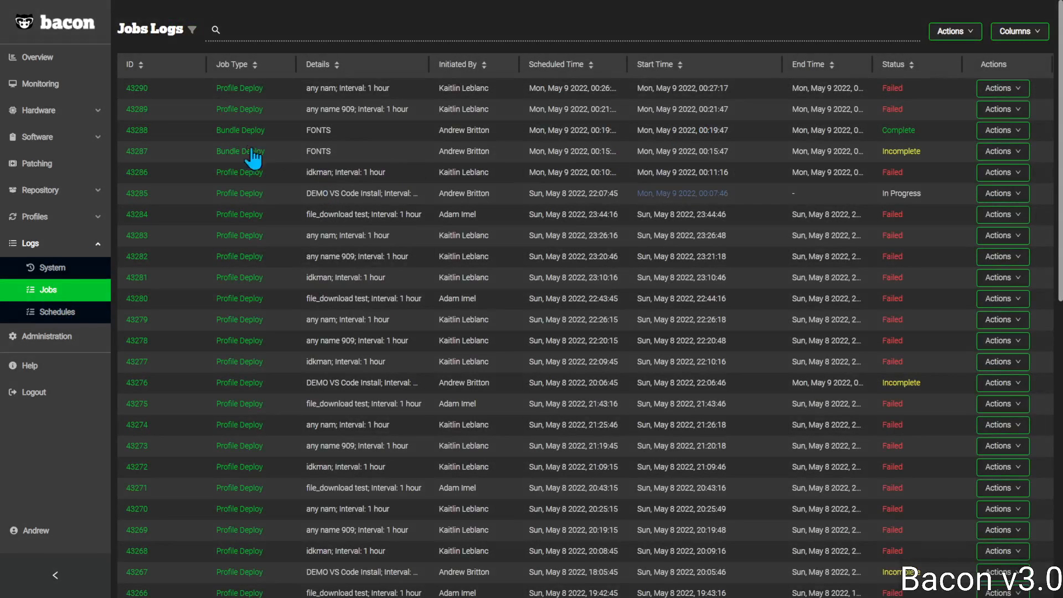
pyautogui.click(236, 130)
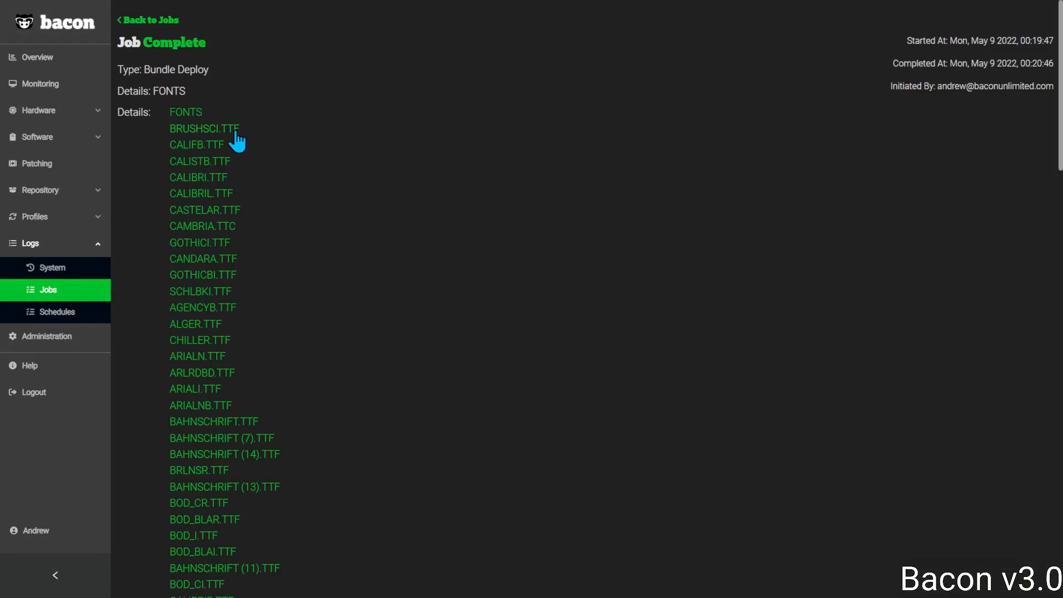
pyautogui.scroll(-3, 449, 255)
pyautogui.scroll(-20, 448, 254)
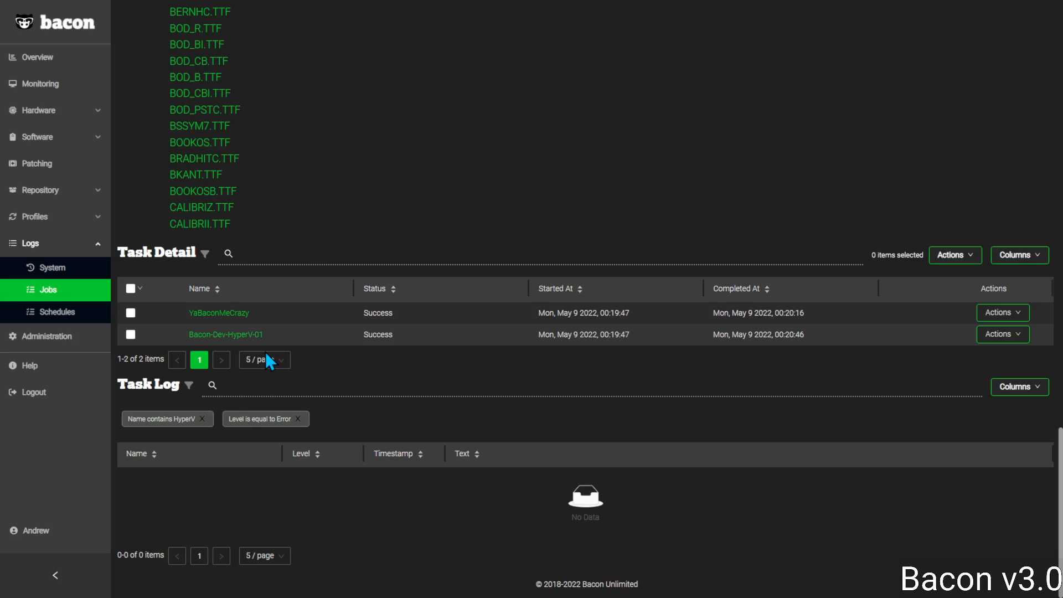
pyautogui.click(223, 335)
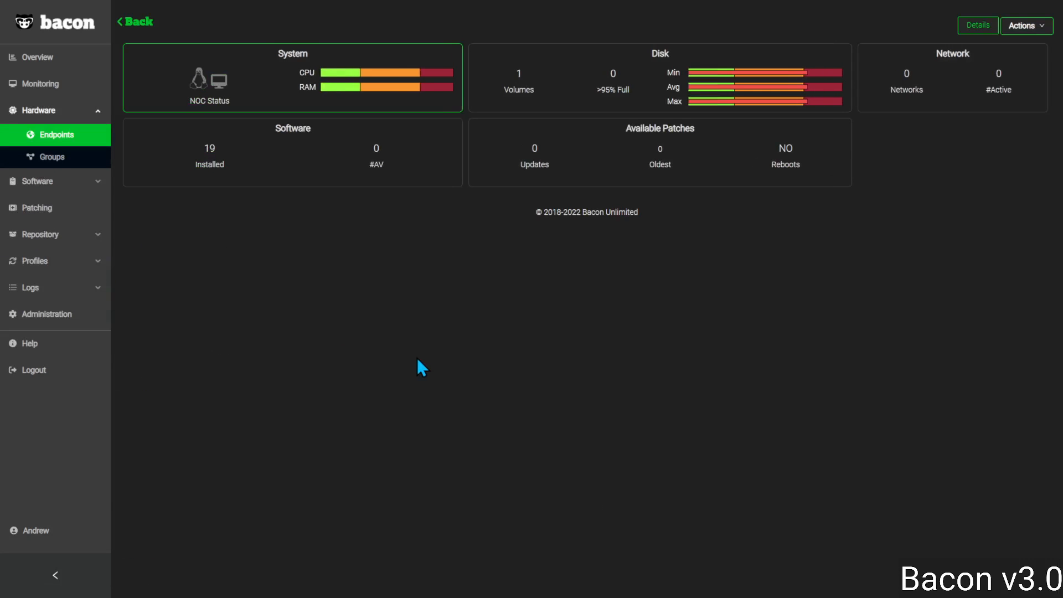
pyautogui.hotkey('alt', 'Left')
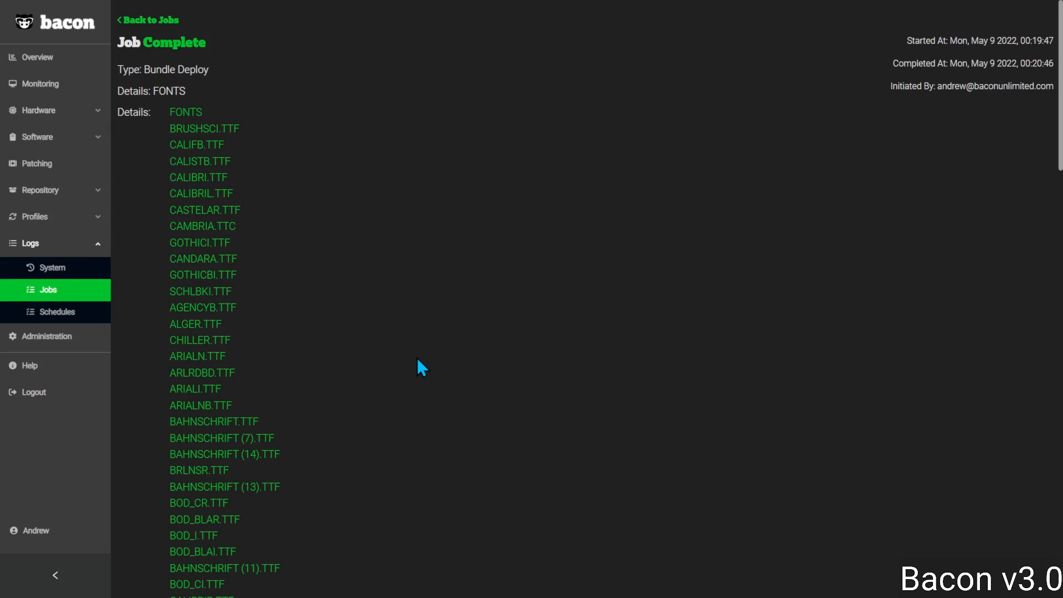
pyautogui.scroll(-15, 418, 365)
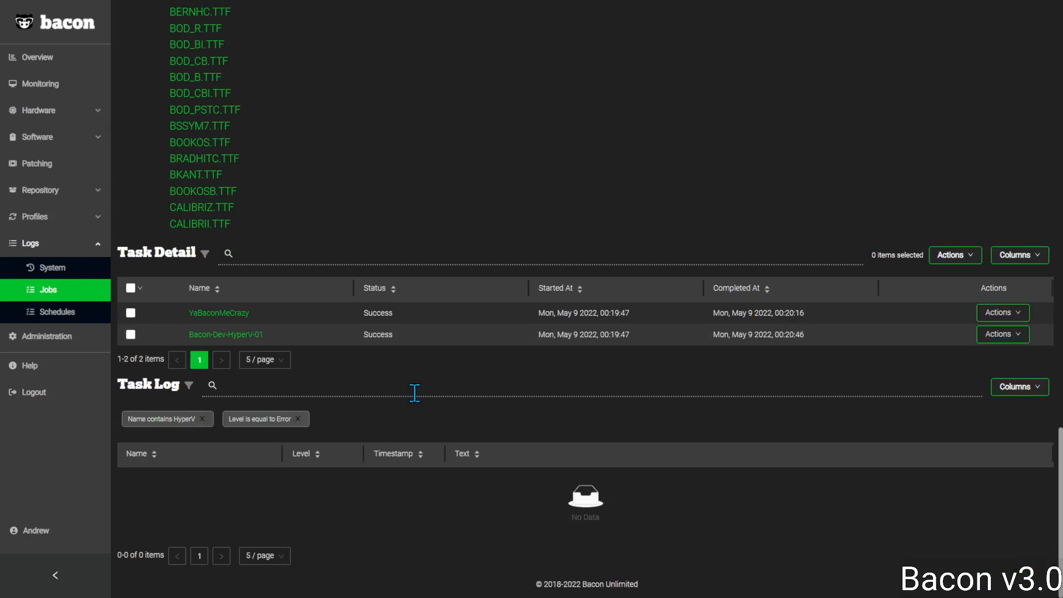
# - Remove the Level is equal to Error filter from the completed job's task log
pyautogui.click(299, 419)
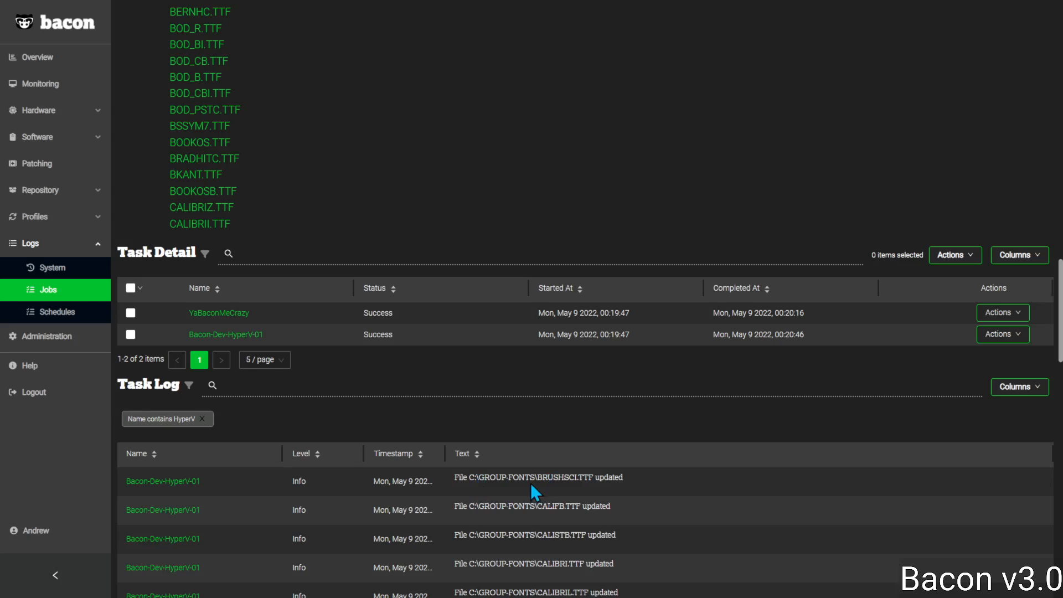
# - Open the YaBaconMeCrazy endpoint's remote screen and look through the fonts in its C:\Windows\Fonts folder
pyautogui.click(221, 315)
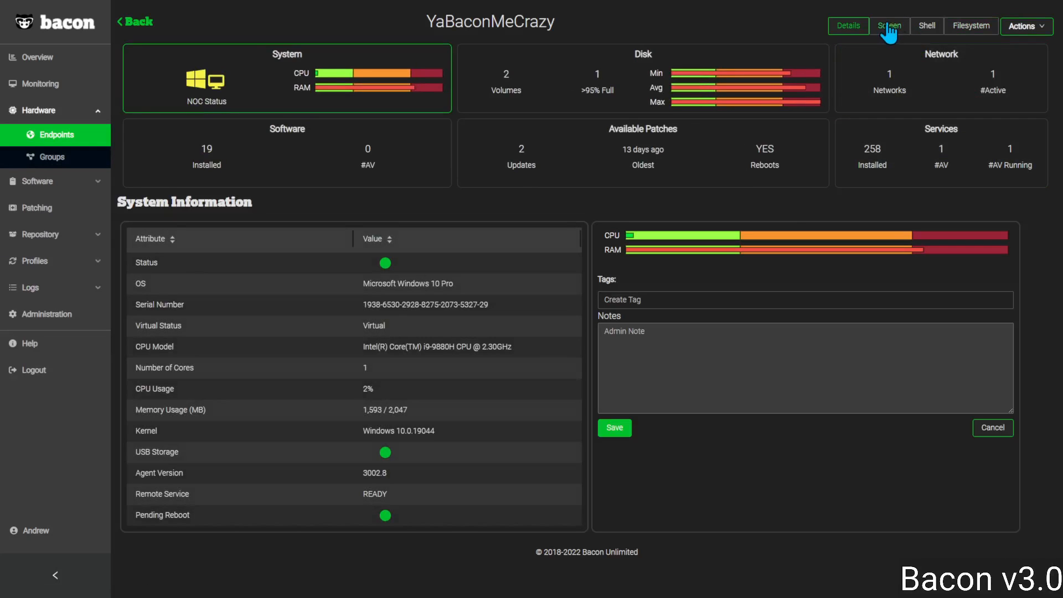
pyautogui.click(888, 25)
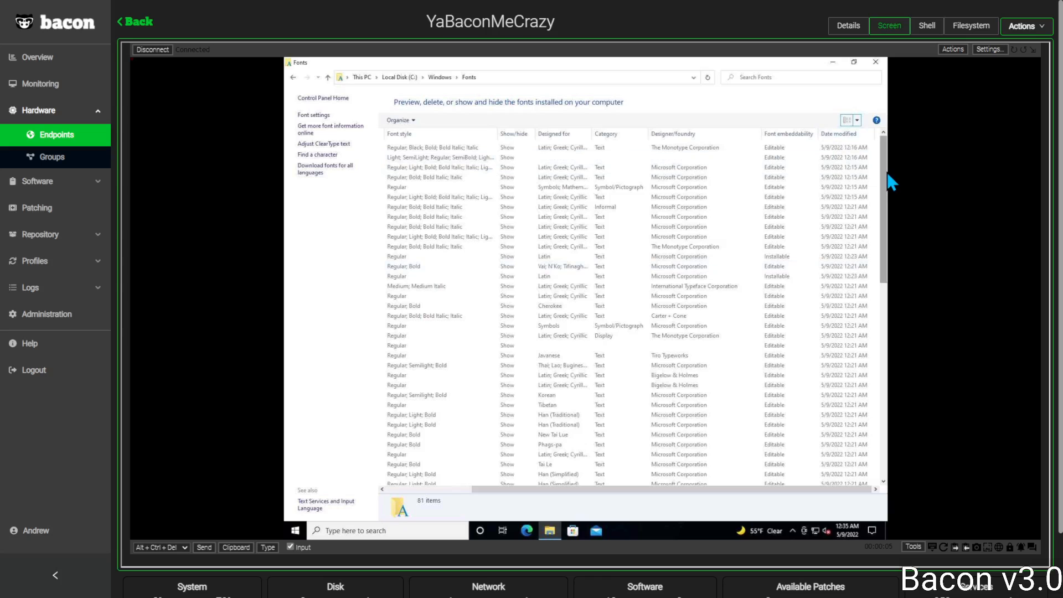
pyautogui.scroll(-5, 880, 243)
pyautogui.moveTo(875, 237); pyautogui.dragTo(889, 397)
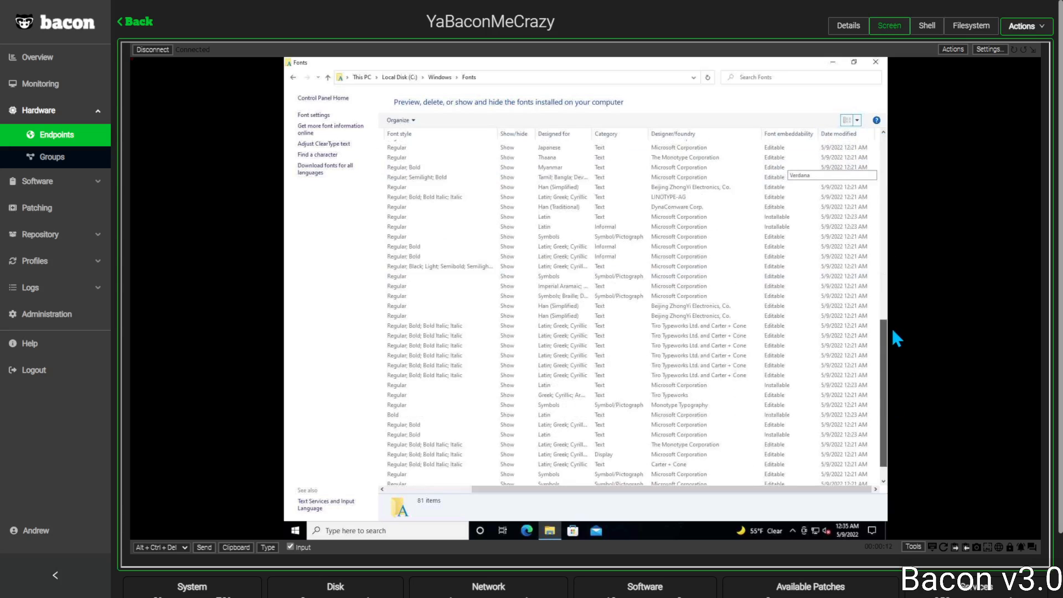
pyautogui.scroll(7, 882, 271)
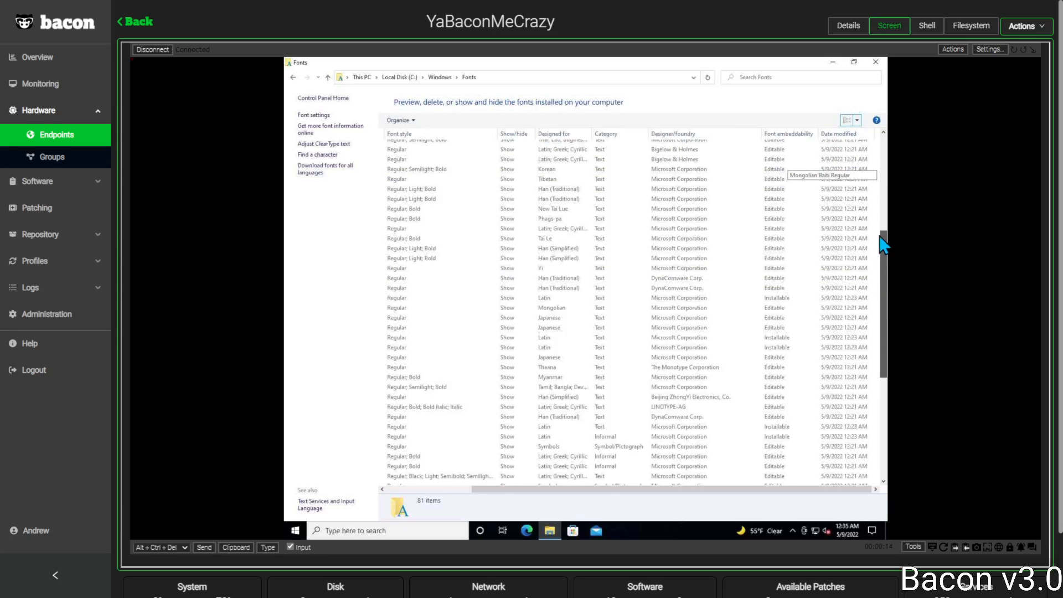
pyautogui.scroll(8, 883, 244)
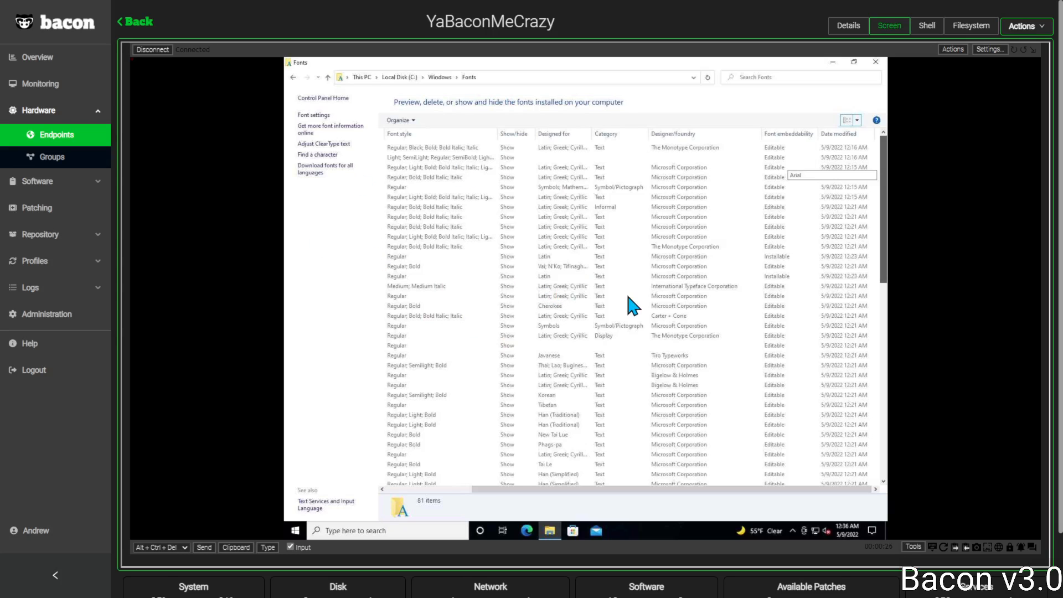
# - Open the GROUP-FONTS folder on the remote endpoint's C: drive and look through the deployed font files
pyautogui.click(400, 78)
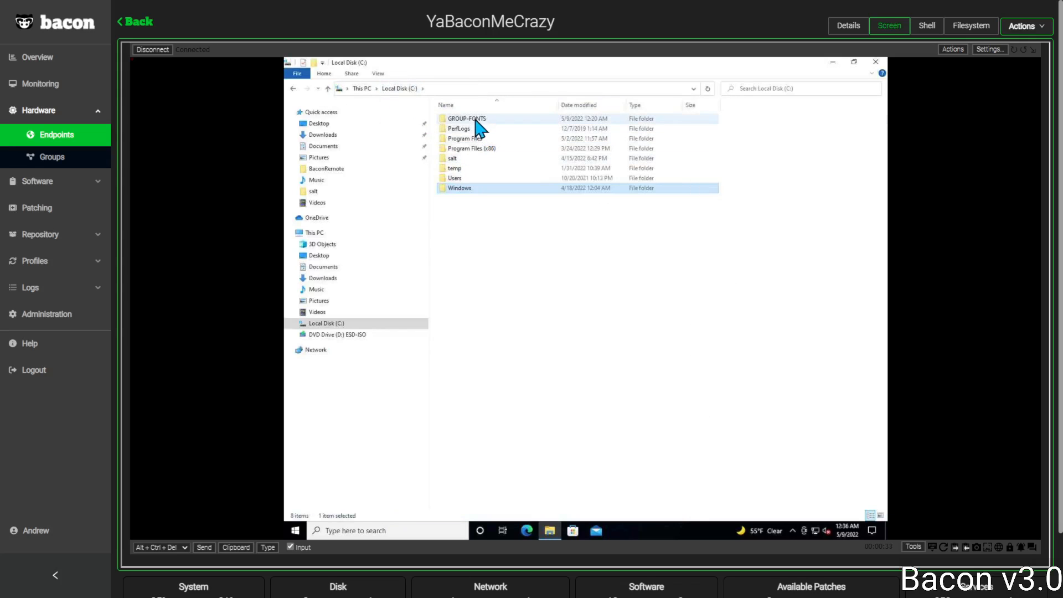
pyautogui.moveTo(475, 121)
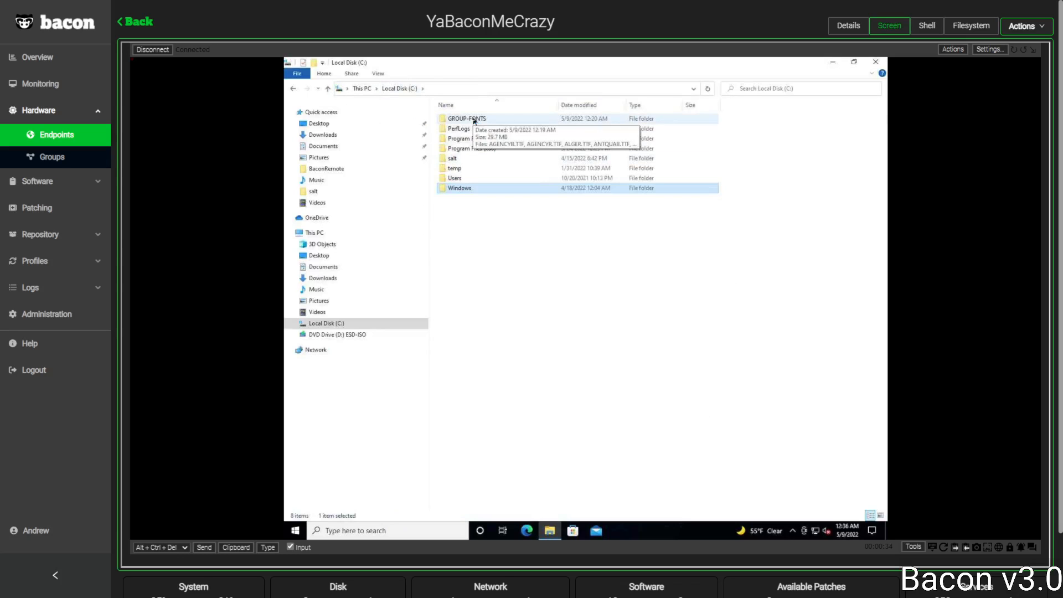
pyautogui.doubleClick(474, 120)
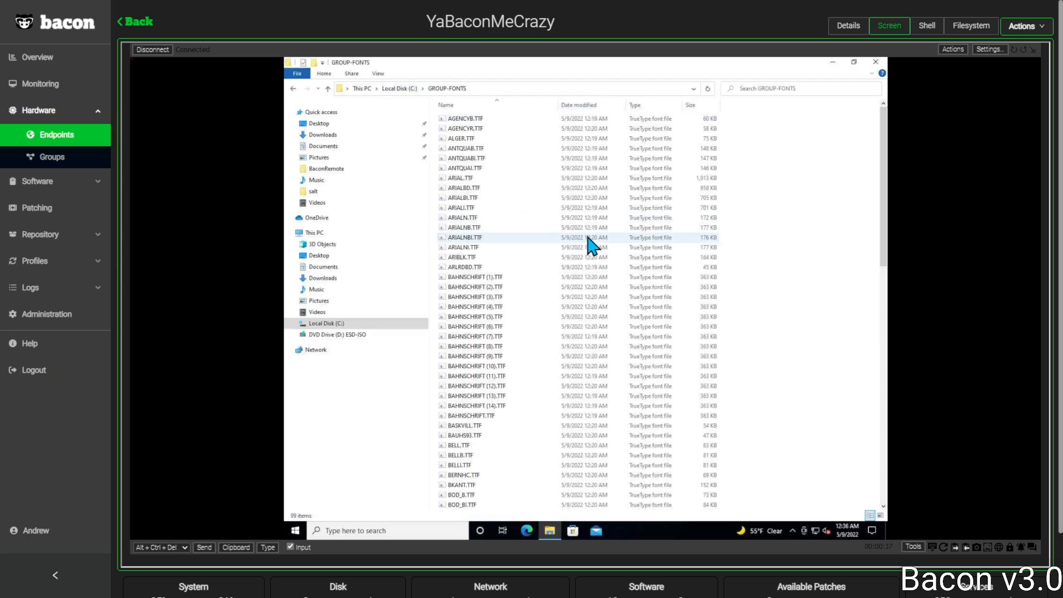
pyautogui.scroll(-18, 591, 243)
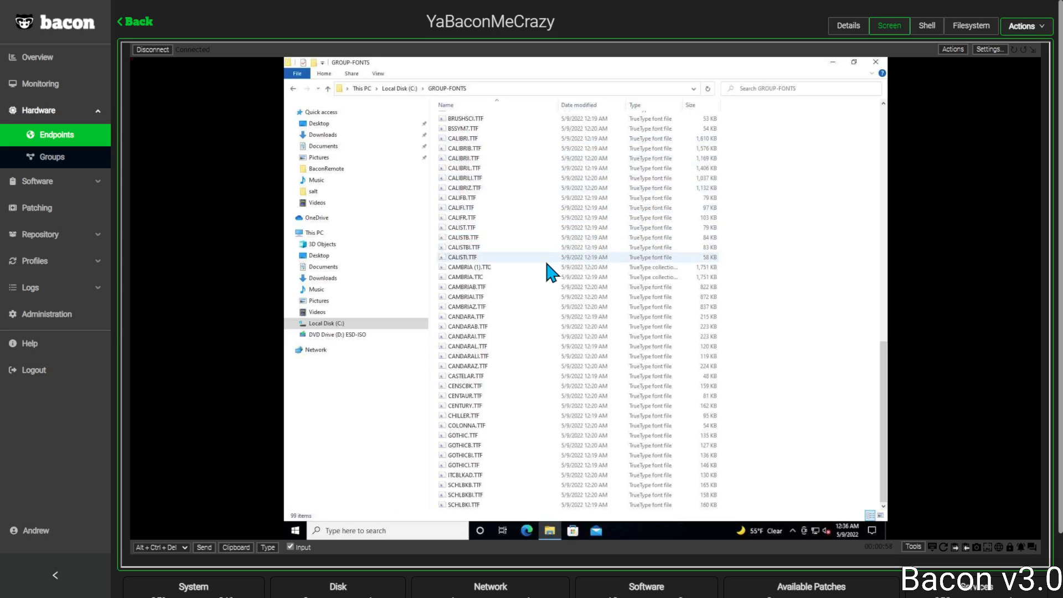
pyautogui.scroll(12, 550, 271)
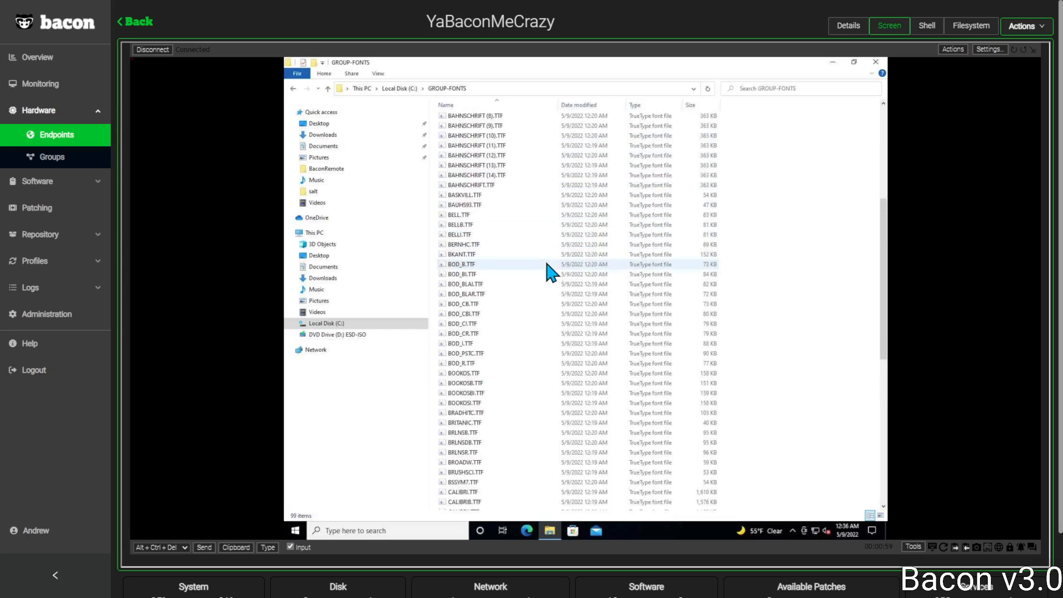